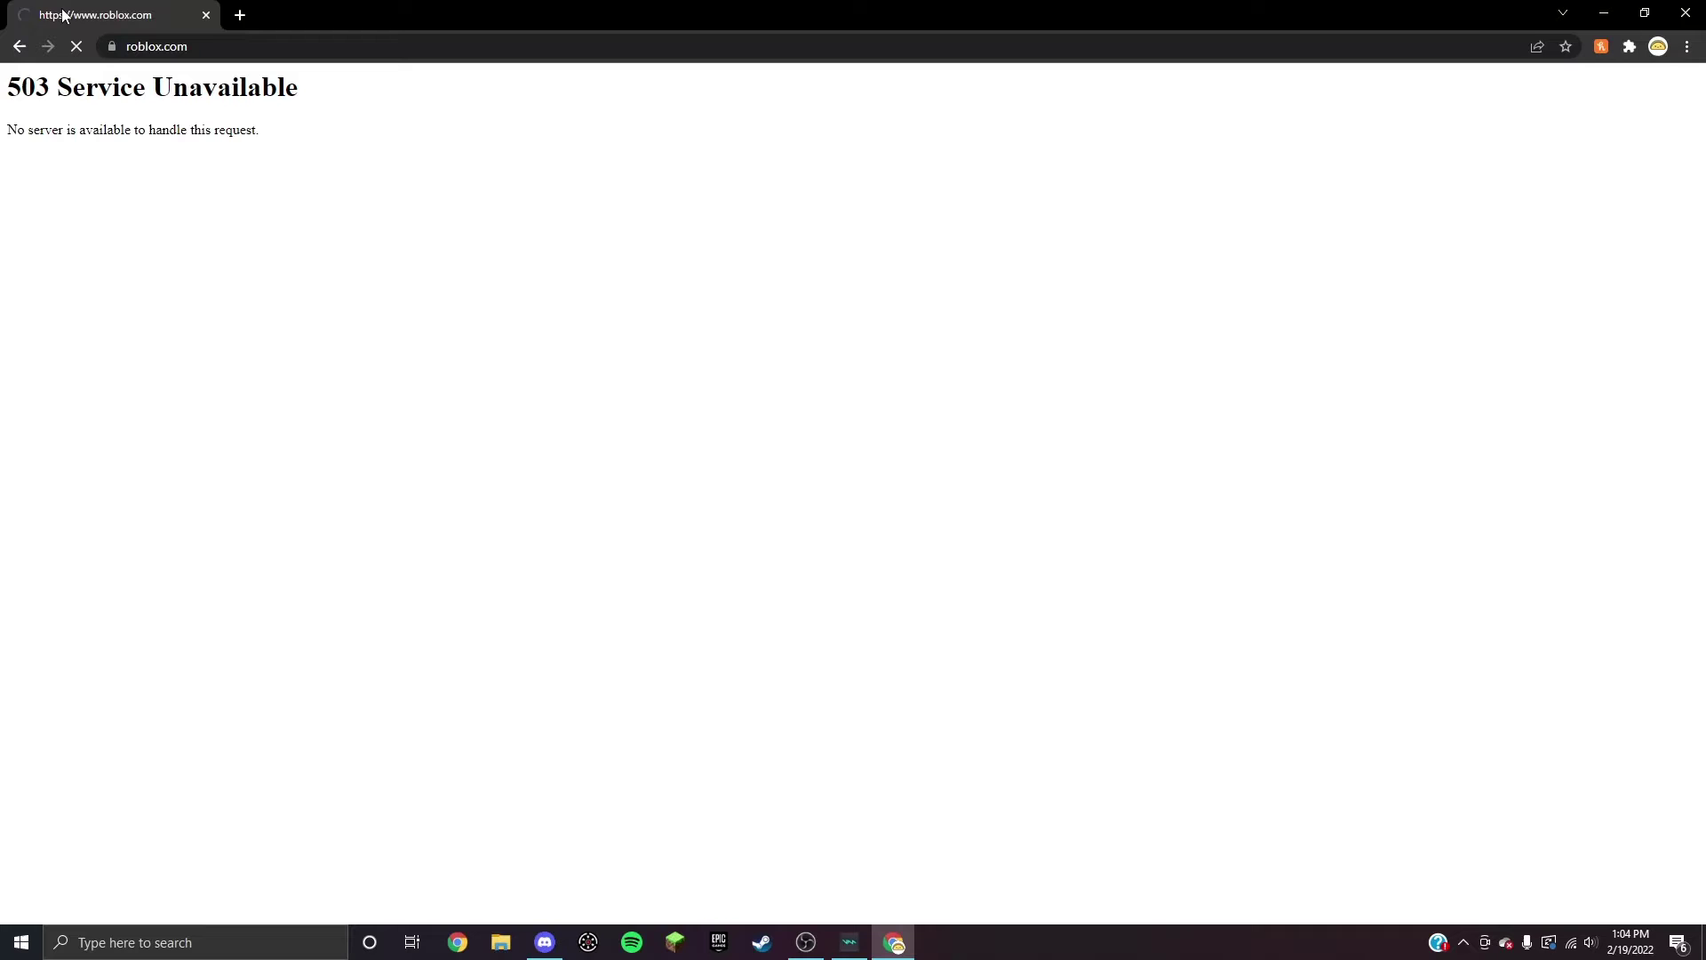
# Open a new Google tab and switch between it and the Roblox 503 tab
pyautogui.click(236, 17)
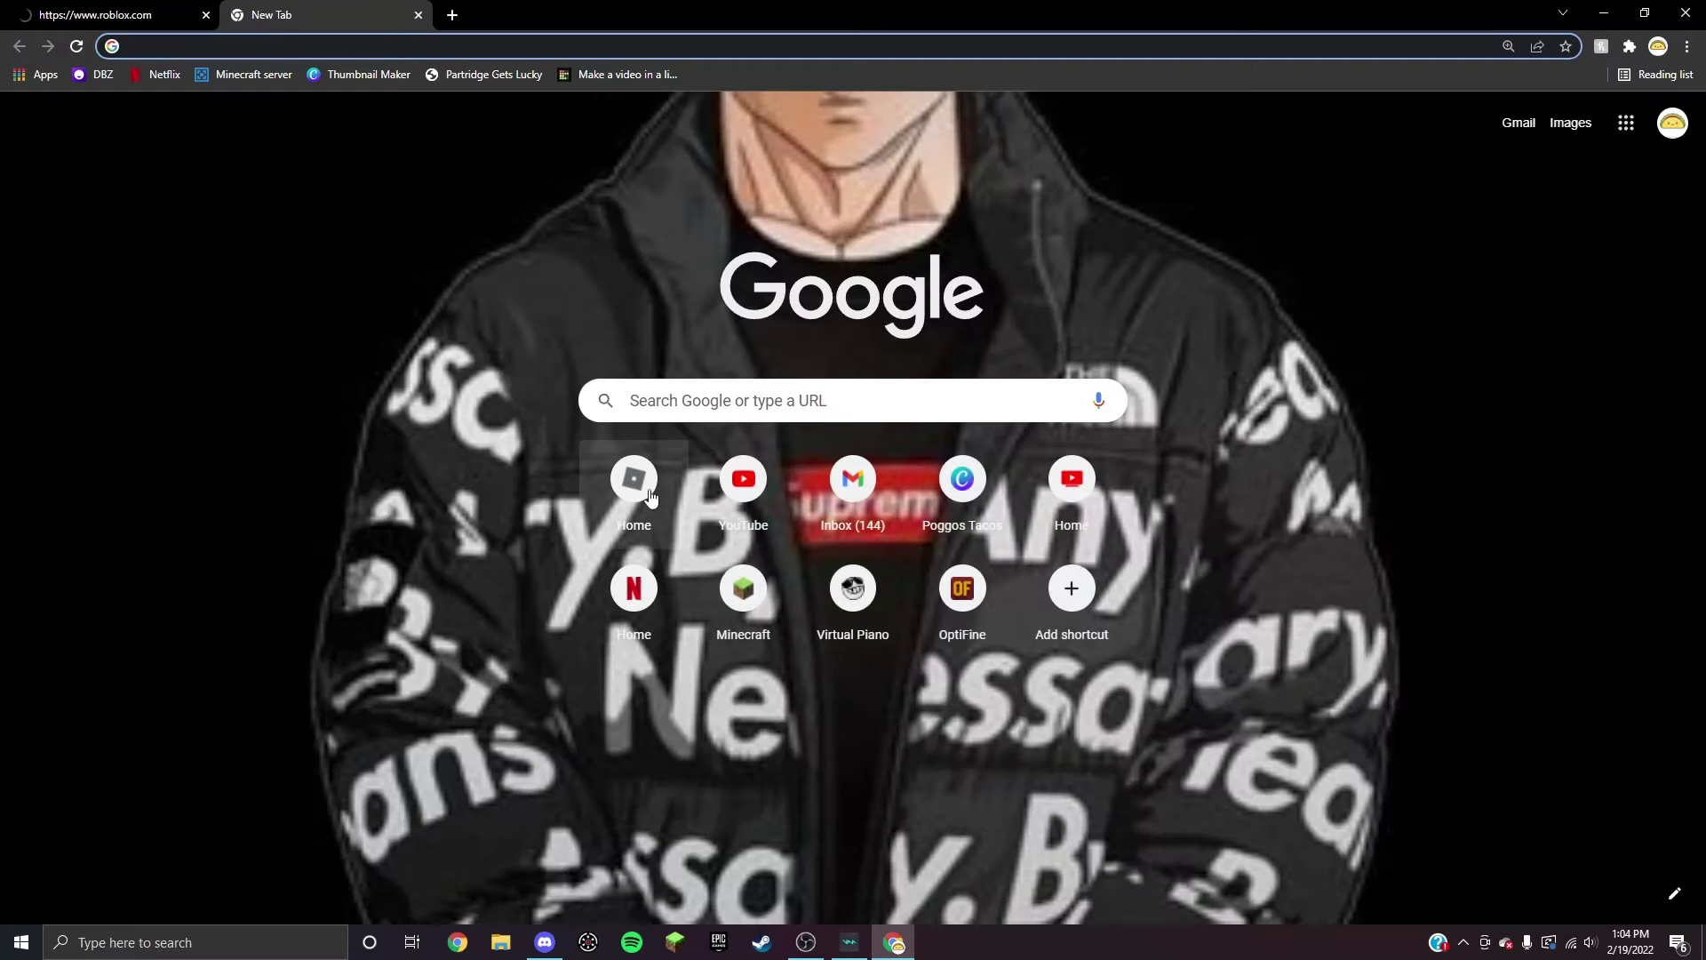
pyautogui.click(97, 16)
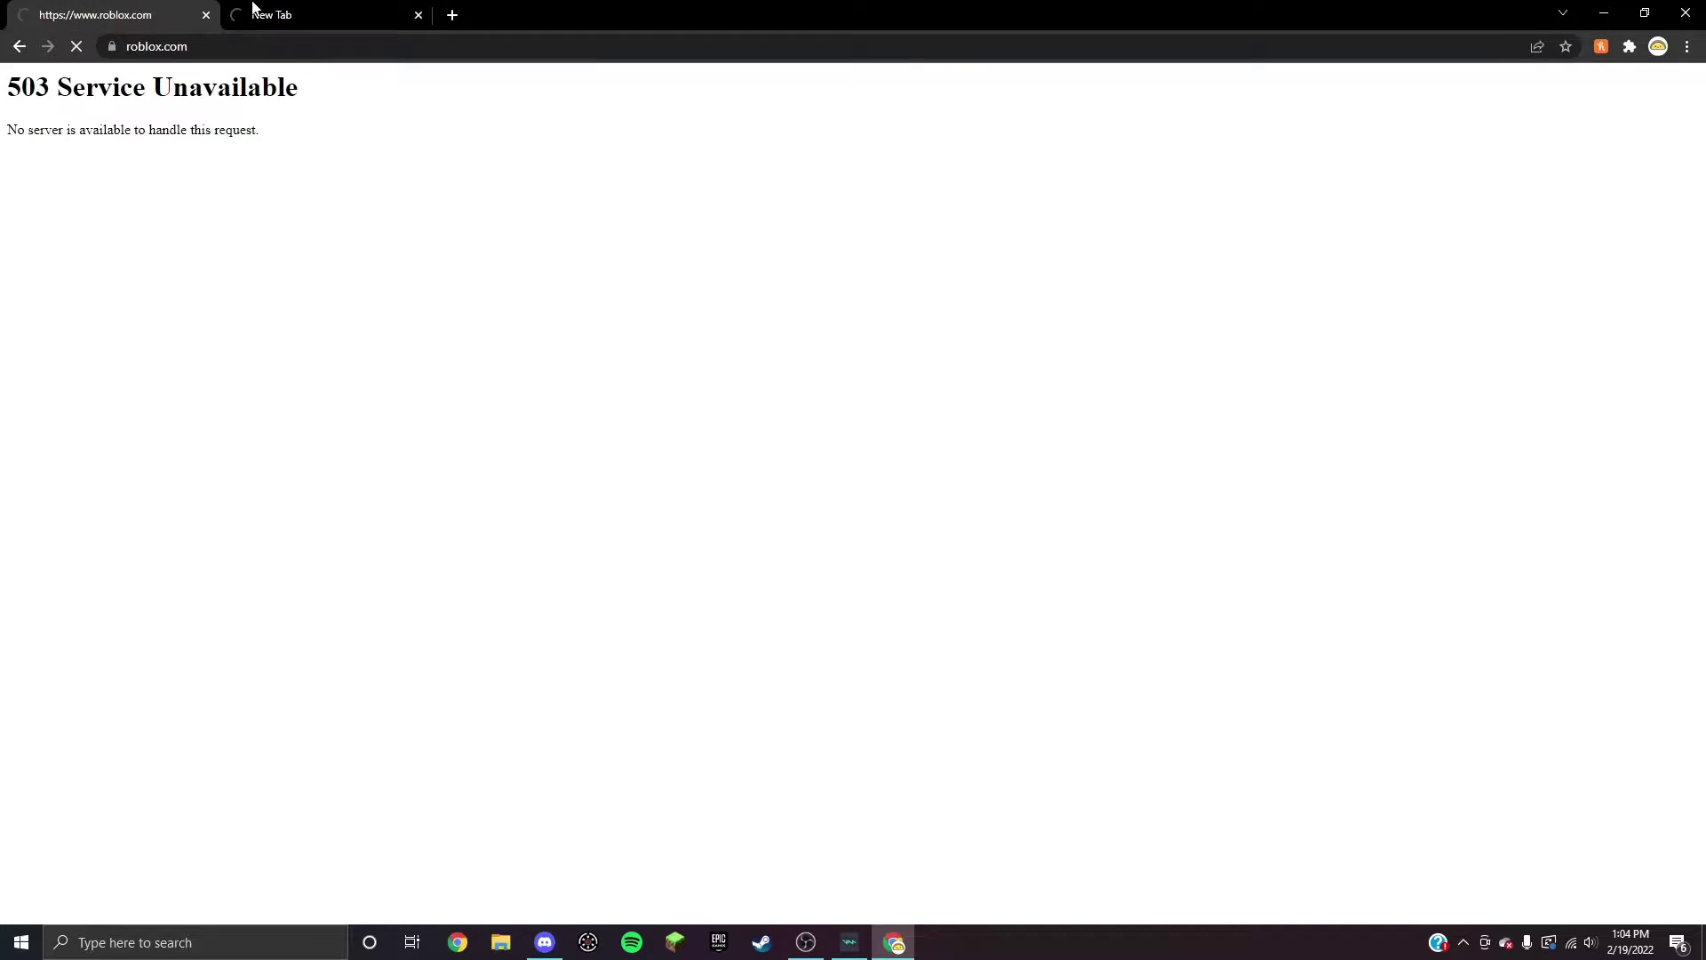
pyautogui.click(250, 14)
pyautogui.click(174, 14)
pyautogui.click(288, 13)
pyautogui.click(167, 8)
# Select the '503' error heading, then retry loading roblox.com in the first tab
pyautogui.moveTo(8, 84); pyautogui.dragTo(47, 86)
pyautogui.click(293, 30)
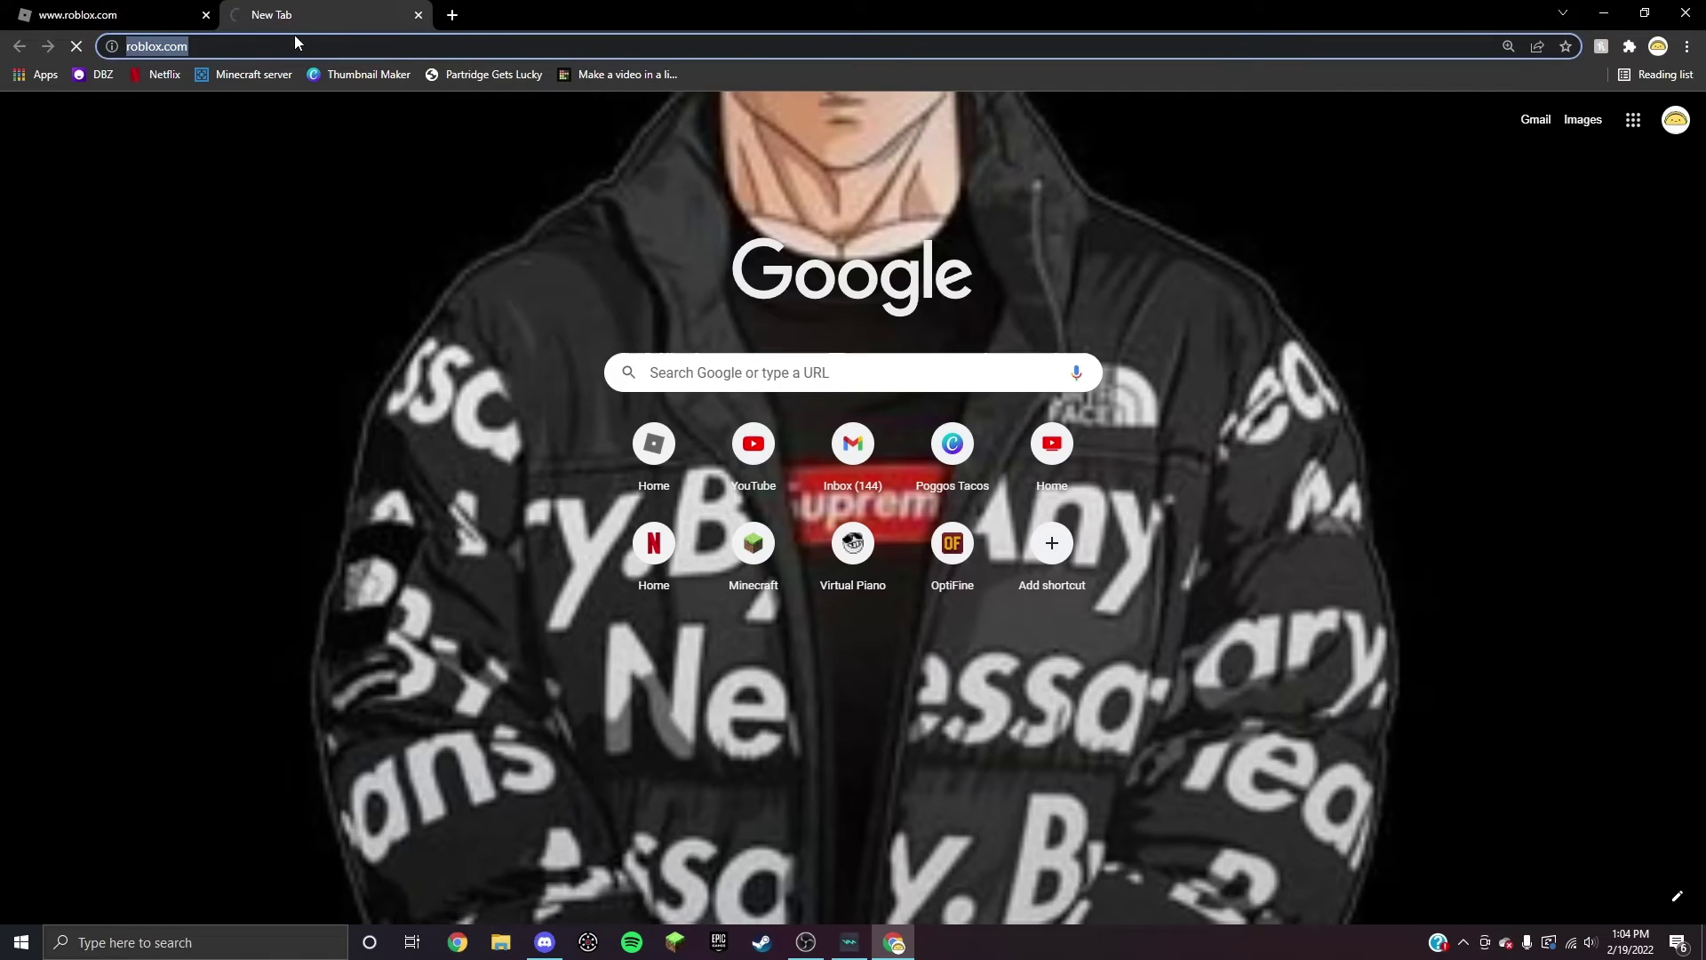
pyautogui.click(121, 17)
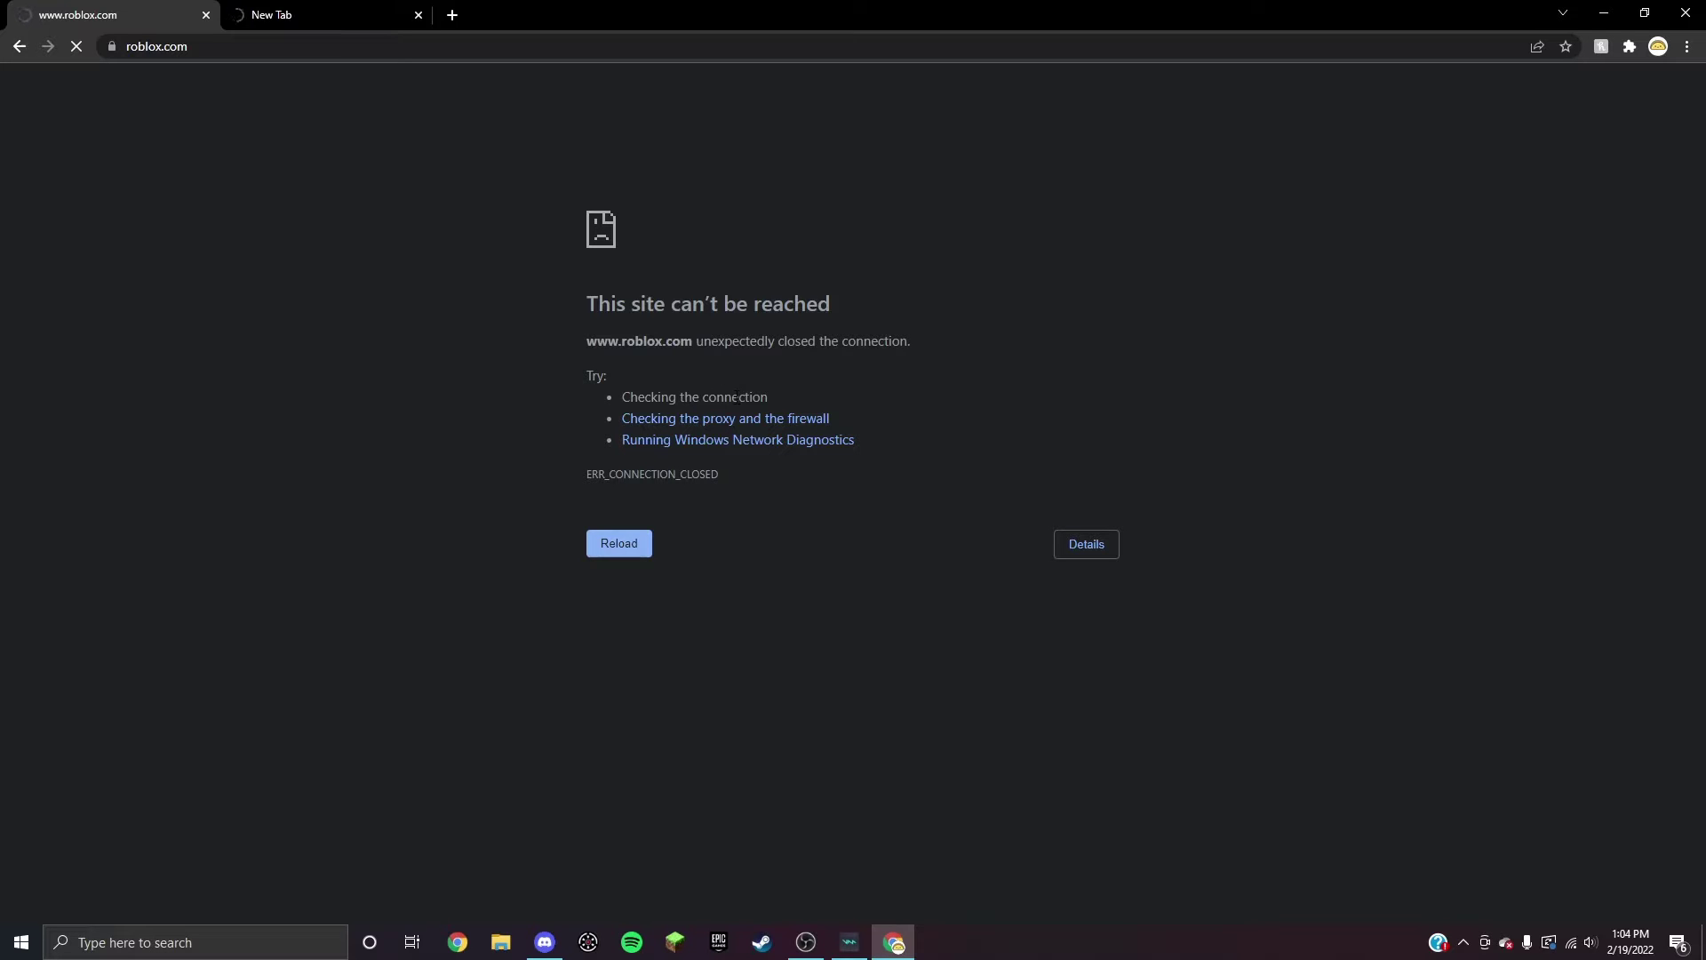
# Search '503 error' in the new tab, view HubSpot's HTTP 503 article, and return to the results
pyautogui.click(333, 15)
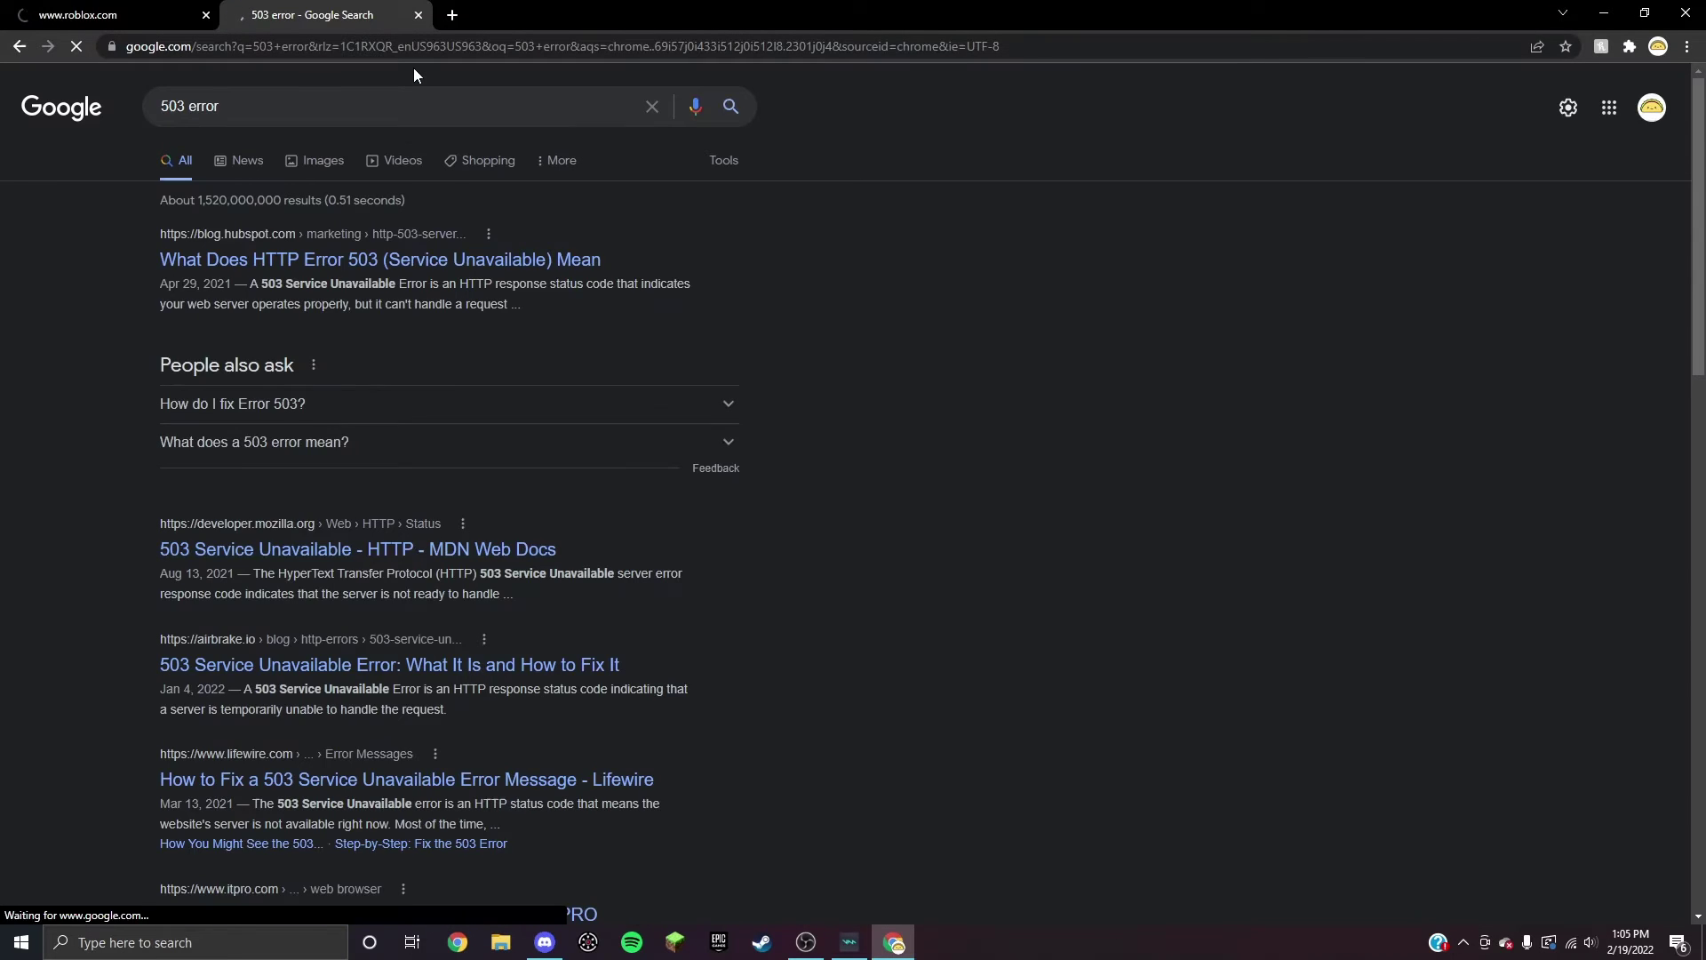
pyautogui.click(375, 261)
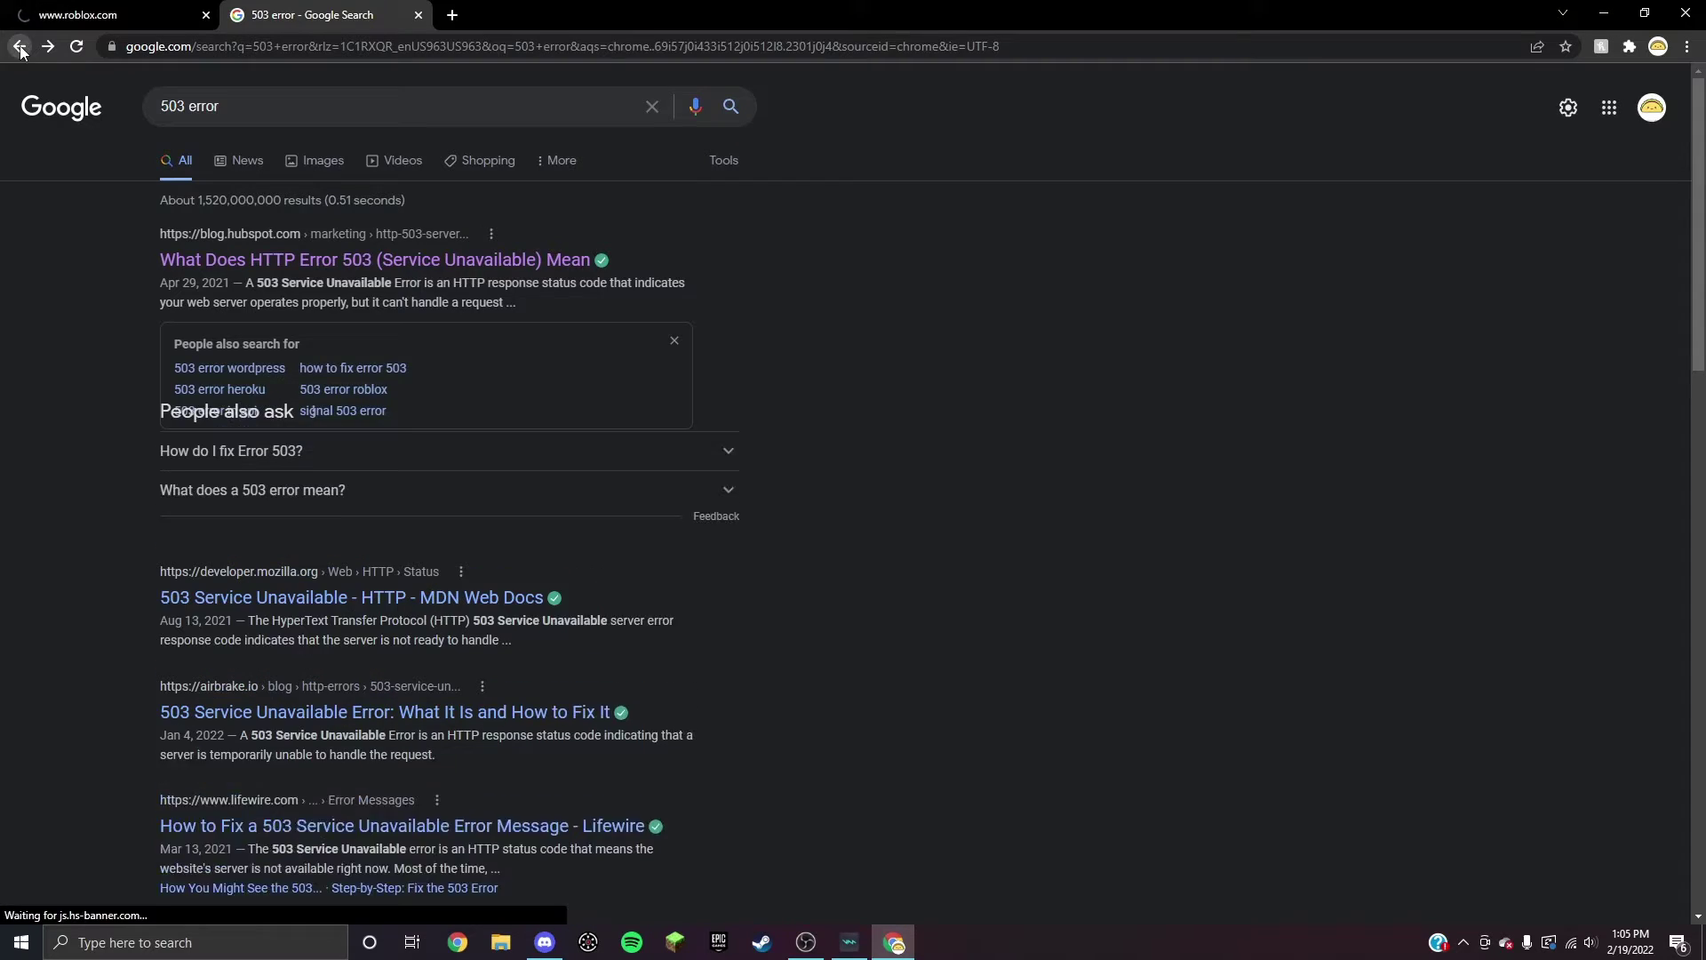
pyautogui.click(18, 46)
pyautogui.scroll(-2, 476, 494)
pyautogui.scroll(-1, 309, 452)
pyautogui.scroll(-3, 339, 494)
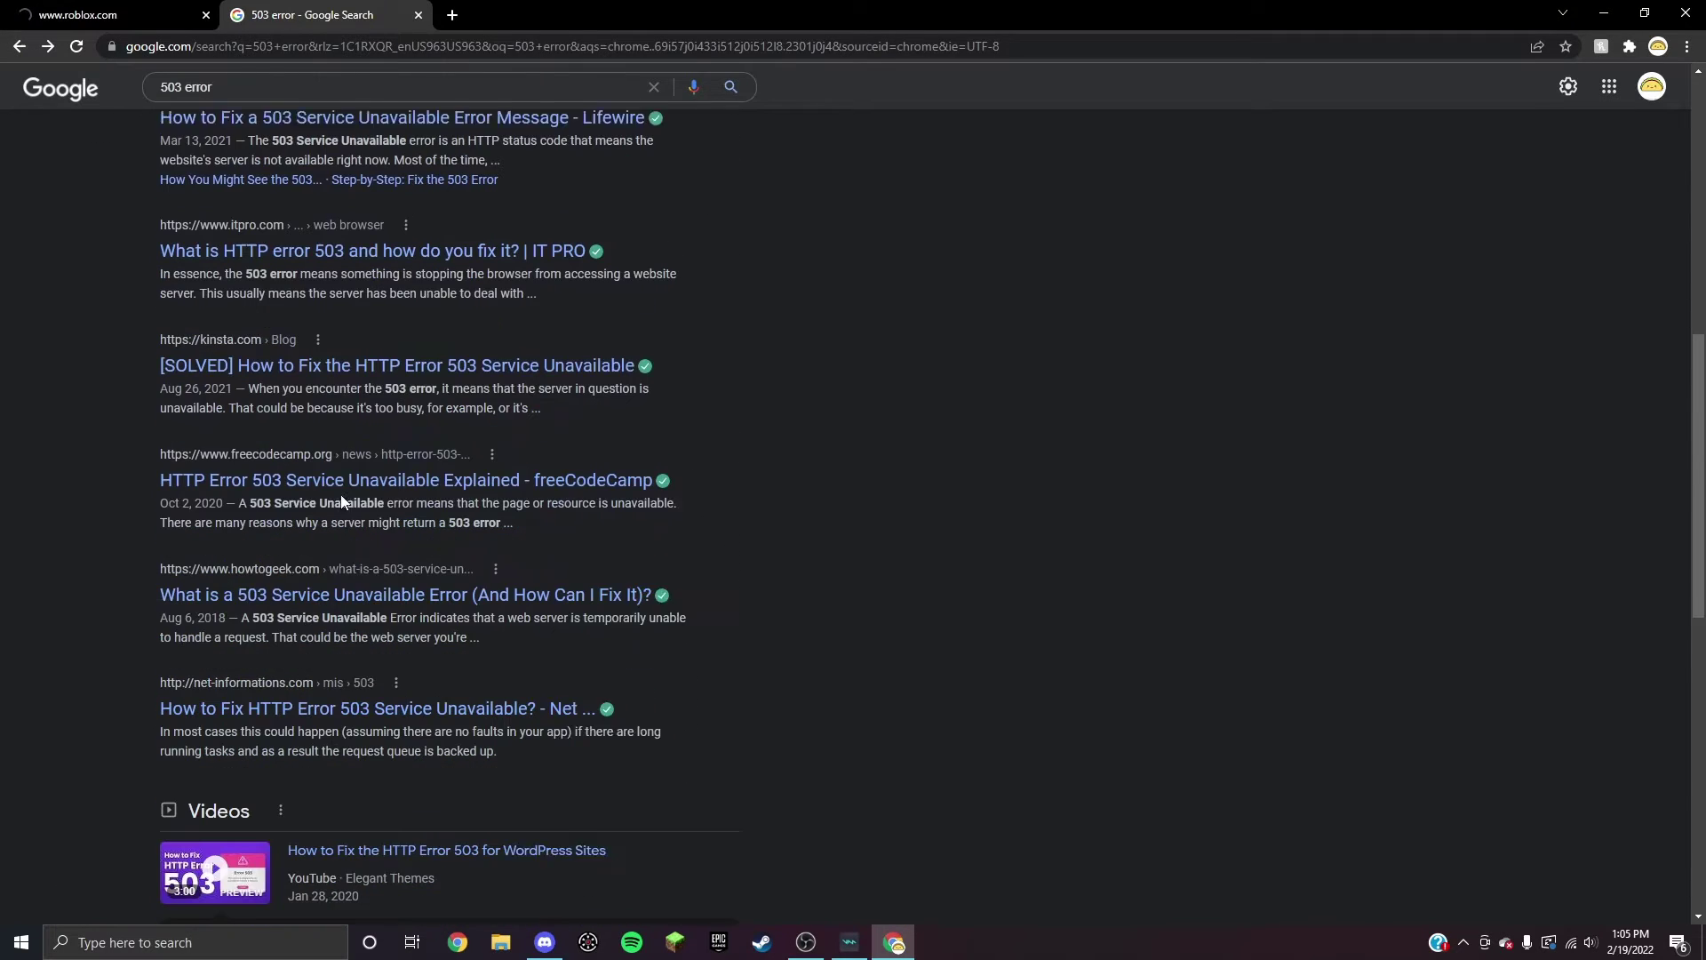
pyautogui.scroll(-1, 340, 495)
pyautogui.scroll(-4, 137, 507)
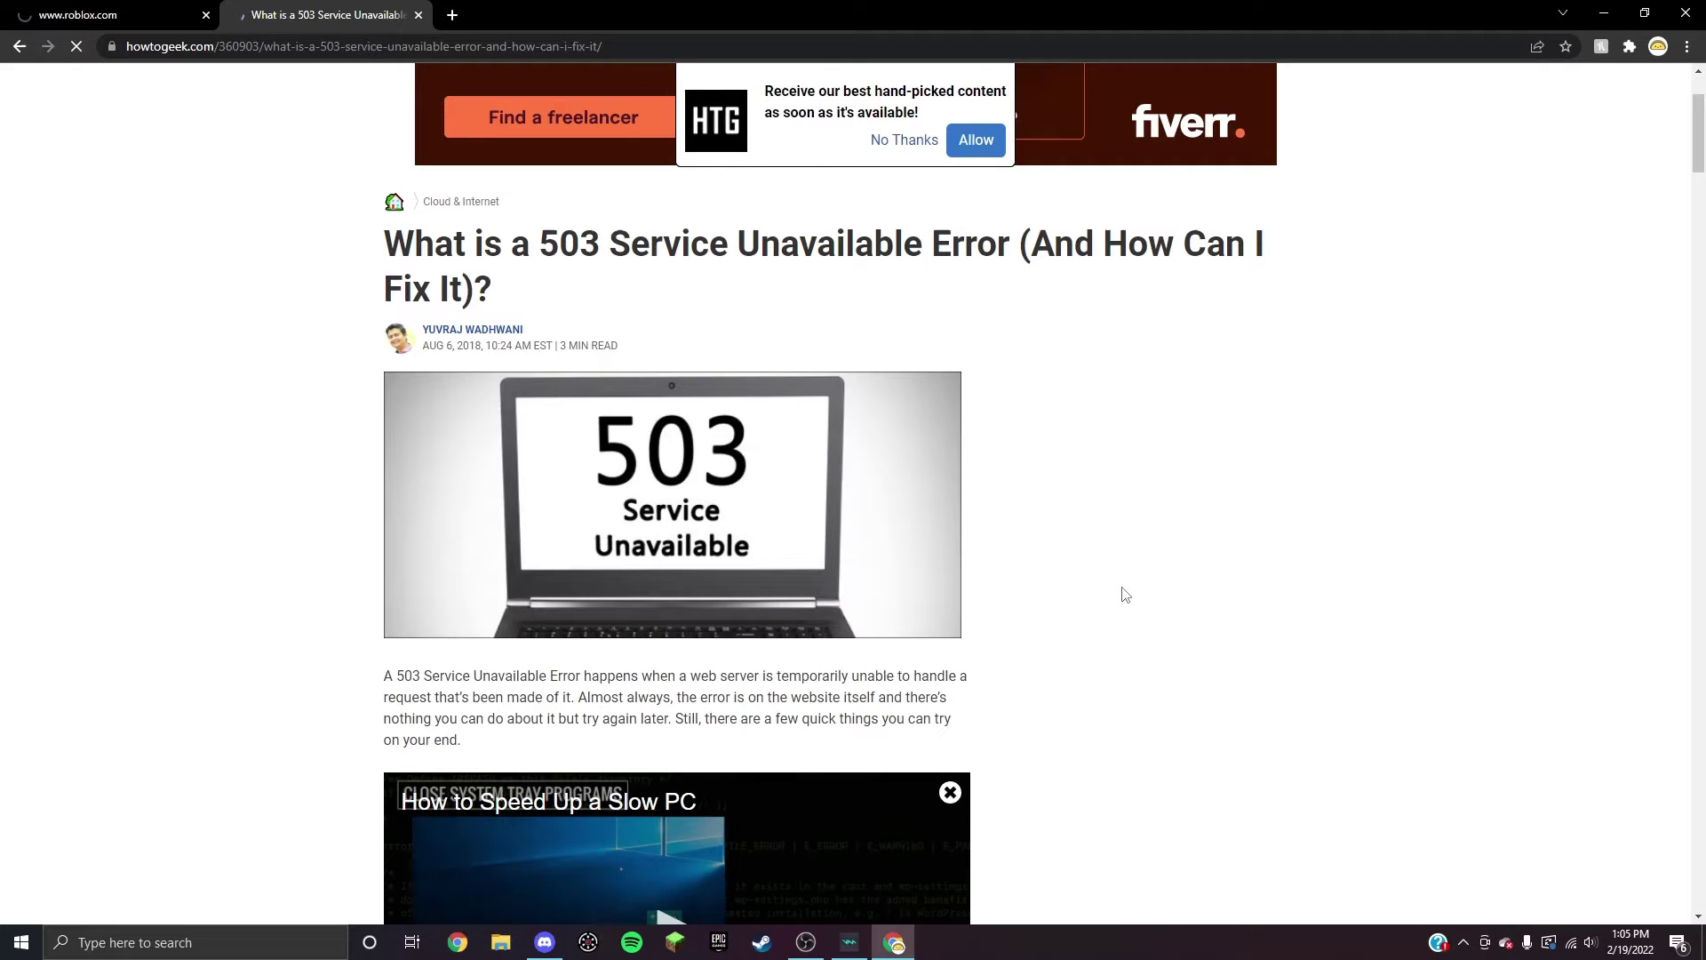
pyautogui.scroll(-2, 1122, 587)
pyautogui.scroll(-1, 1176, 687)
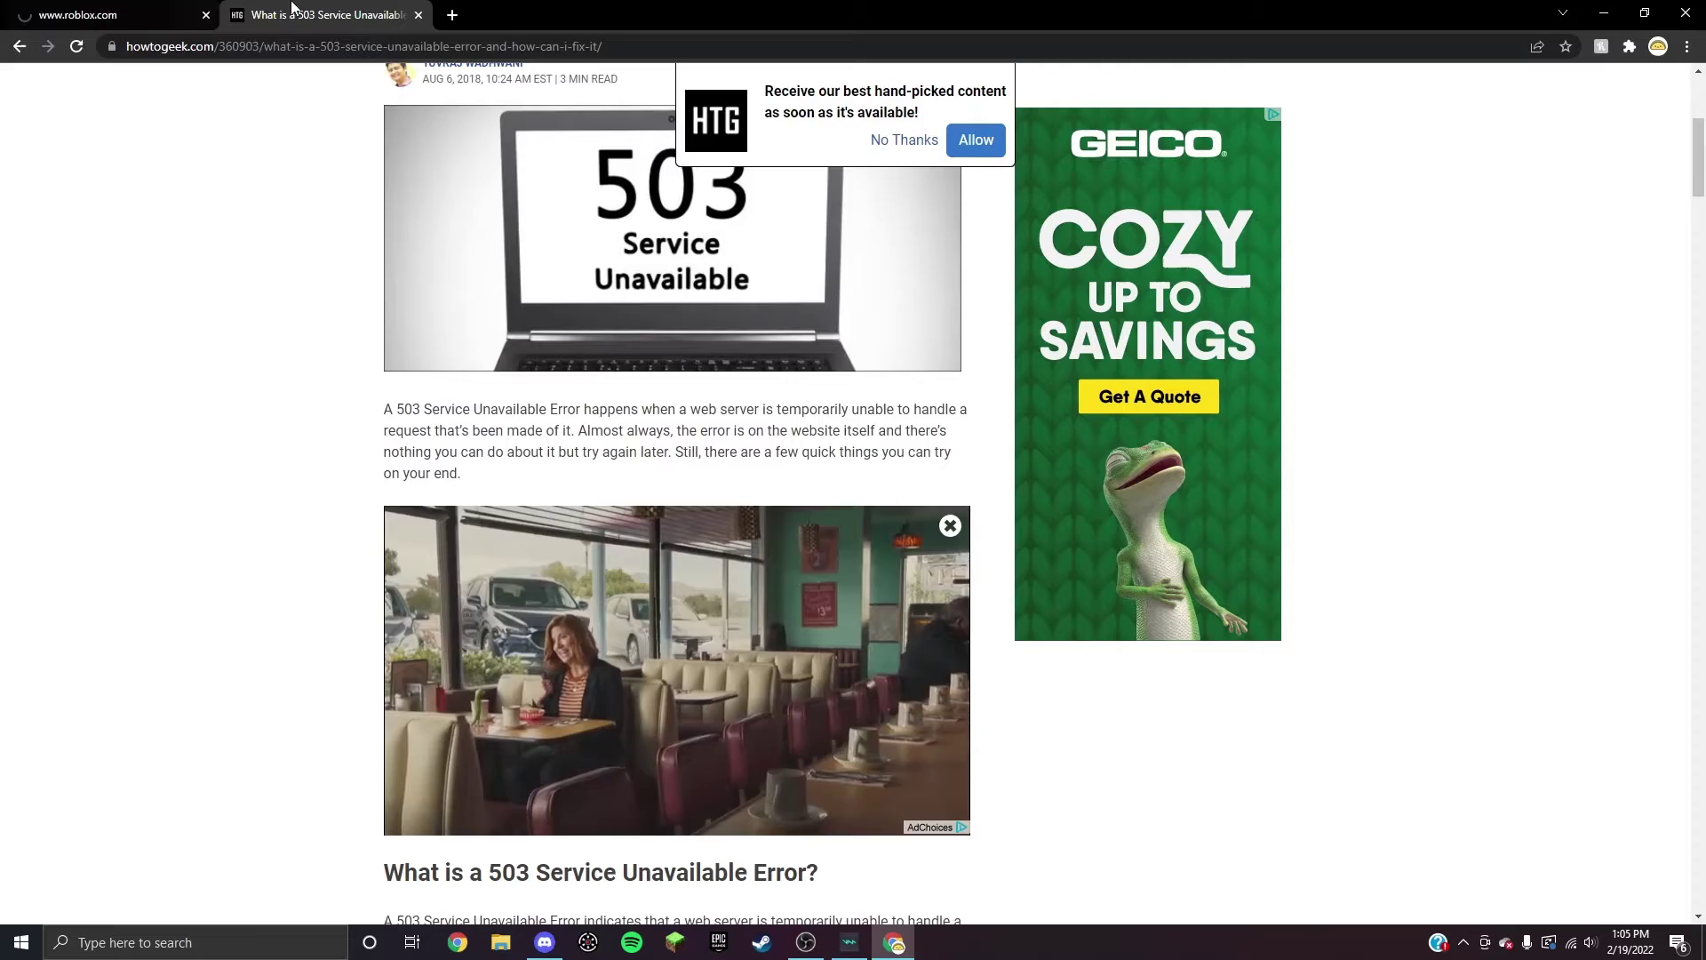
# Close the How-To Geek article tab and open the Strongest Punch Simulator game page
pyautogui.click(417, 14)
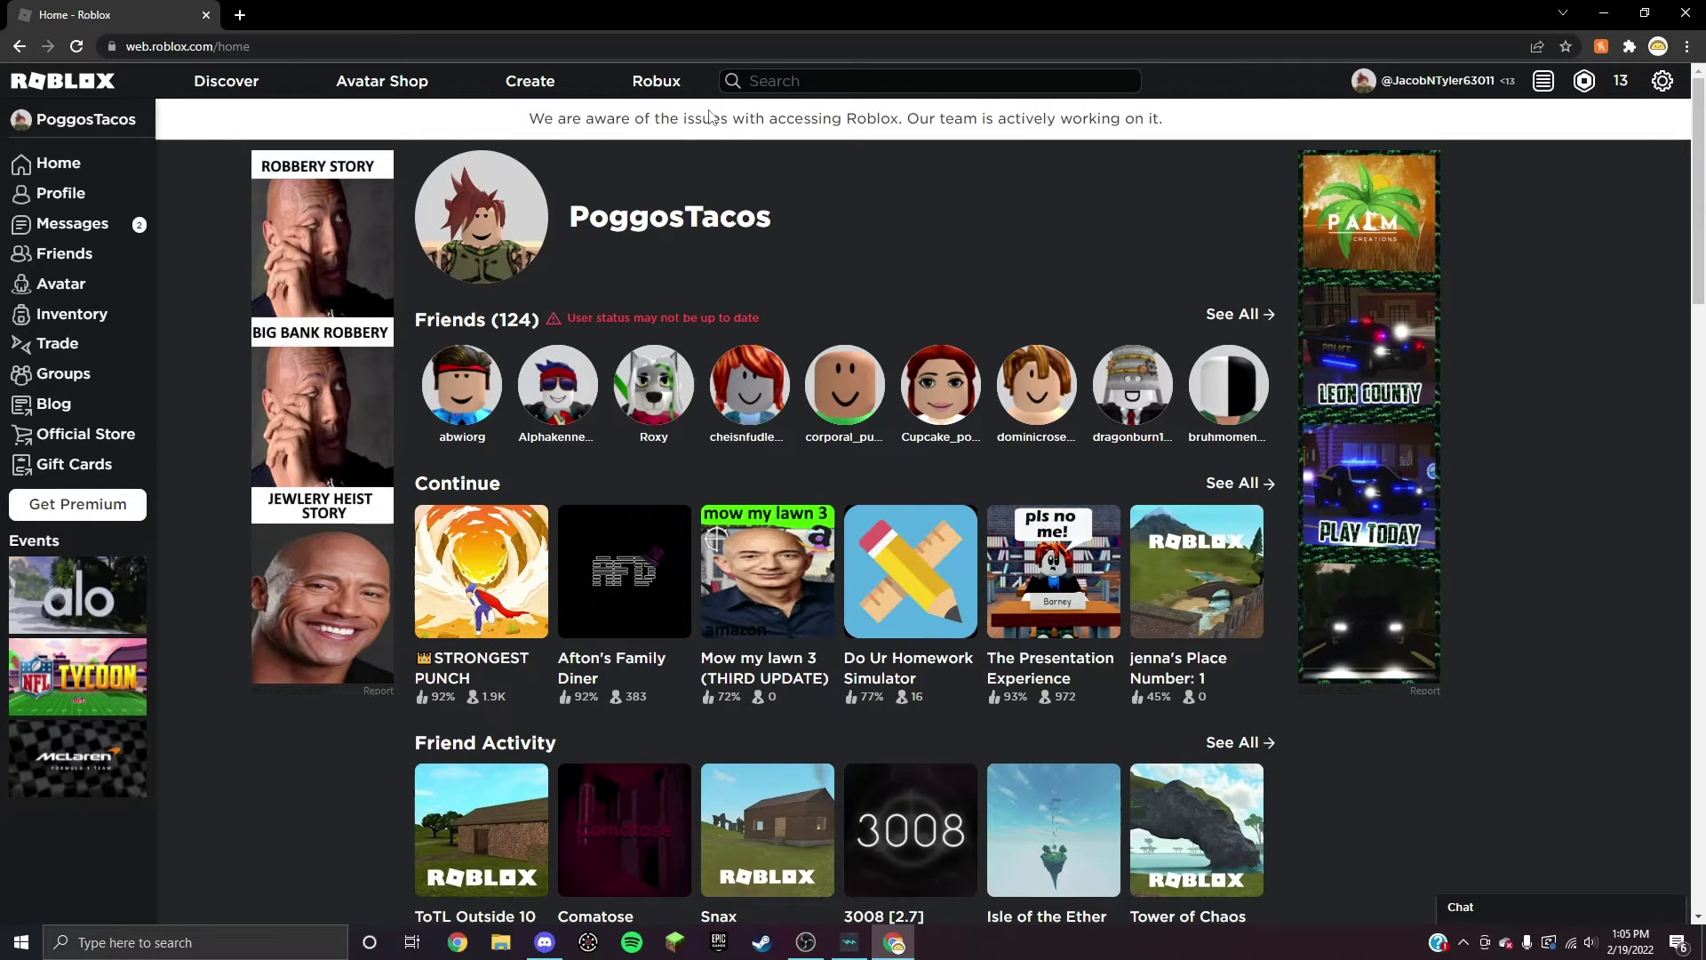
pyautogui.click(486, 616)
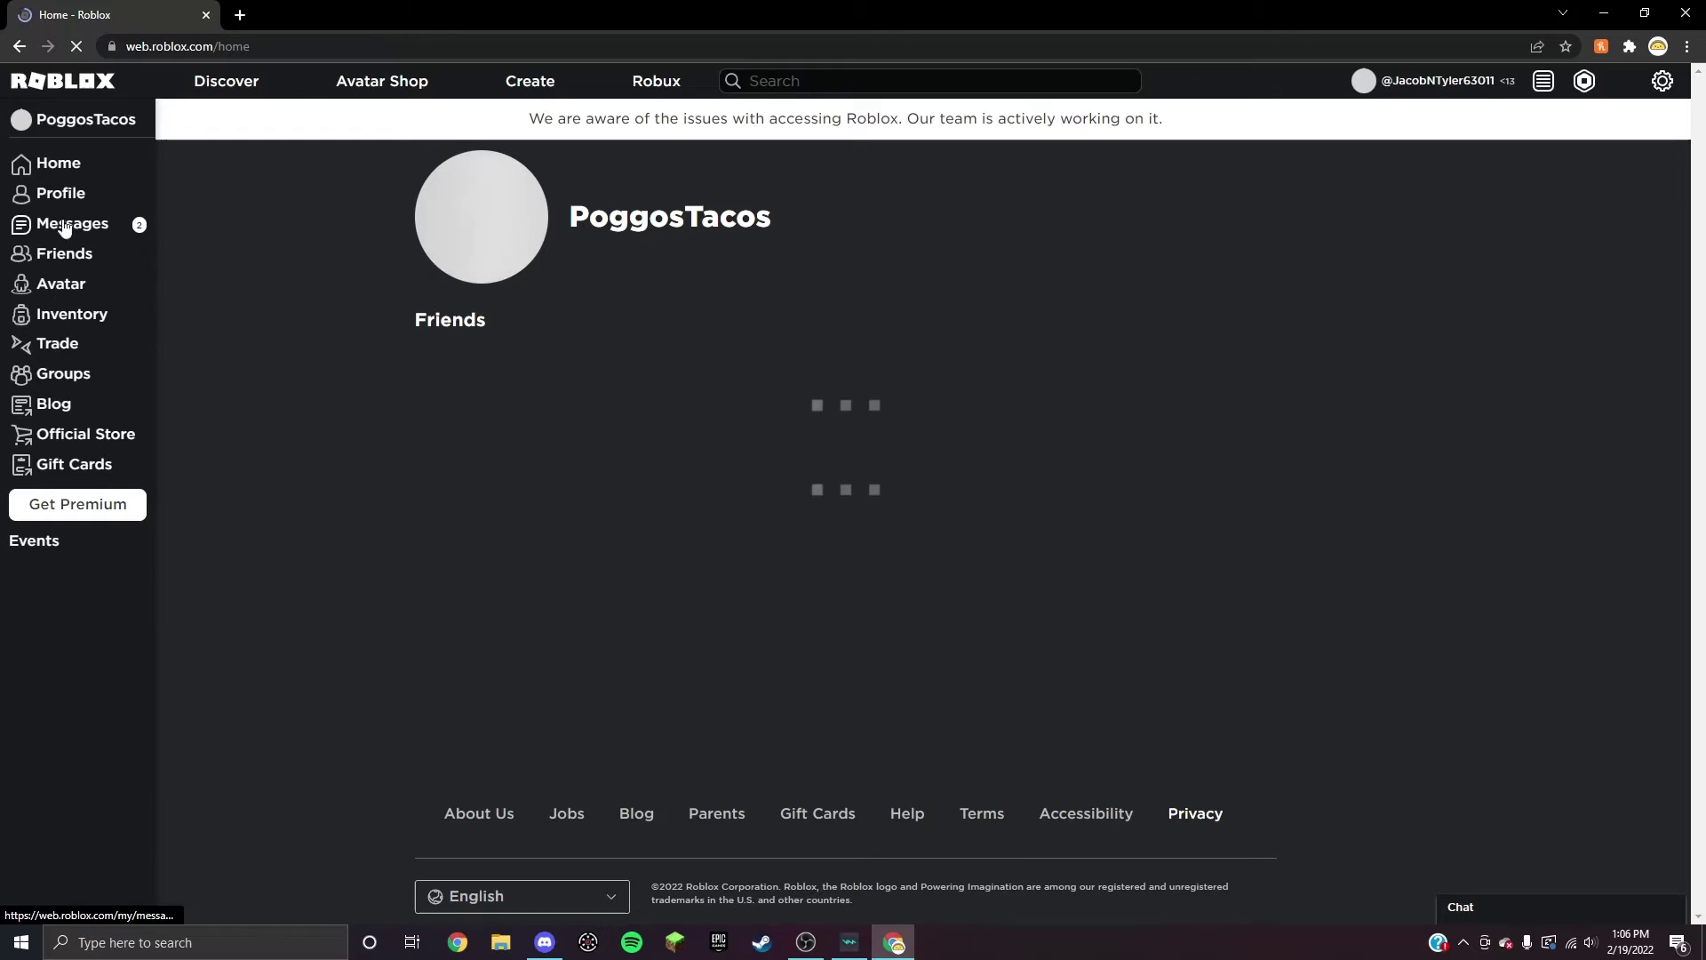
# Start a Roblox site search for 'meep city' from the top search bar
pyautogui.click(800, 80)
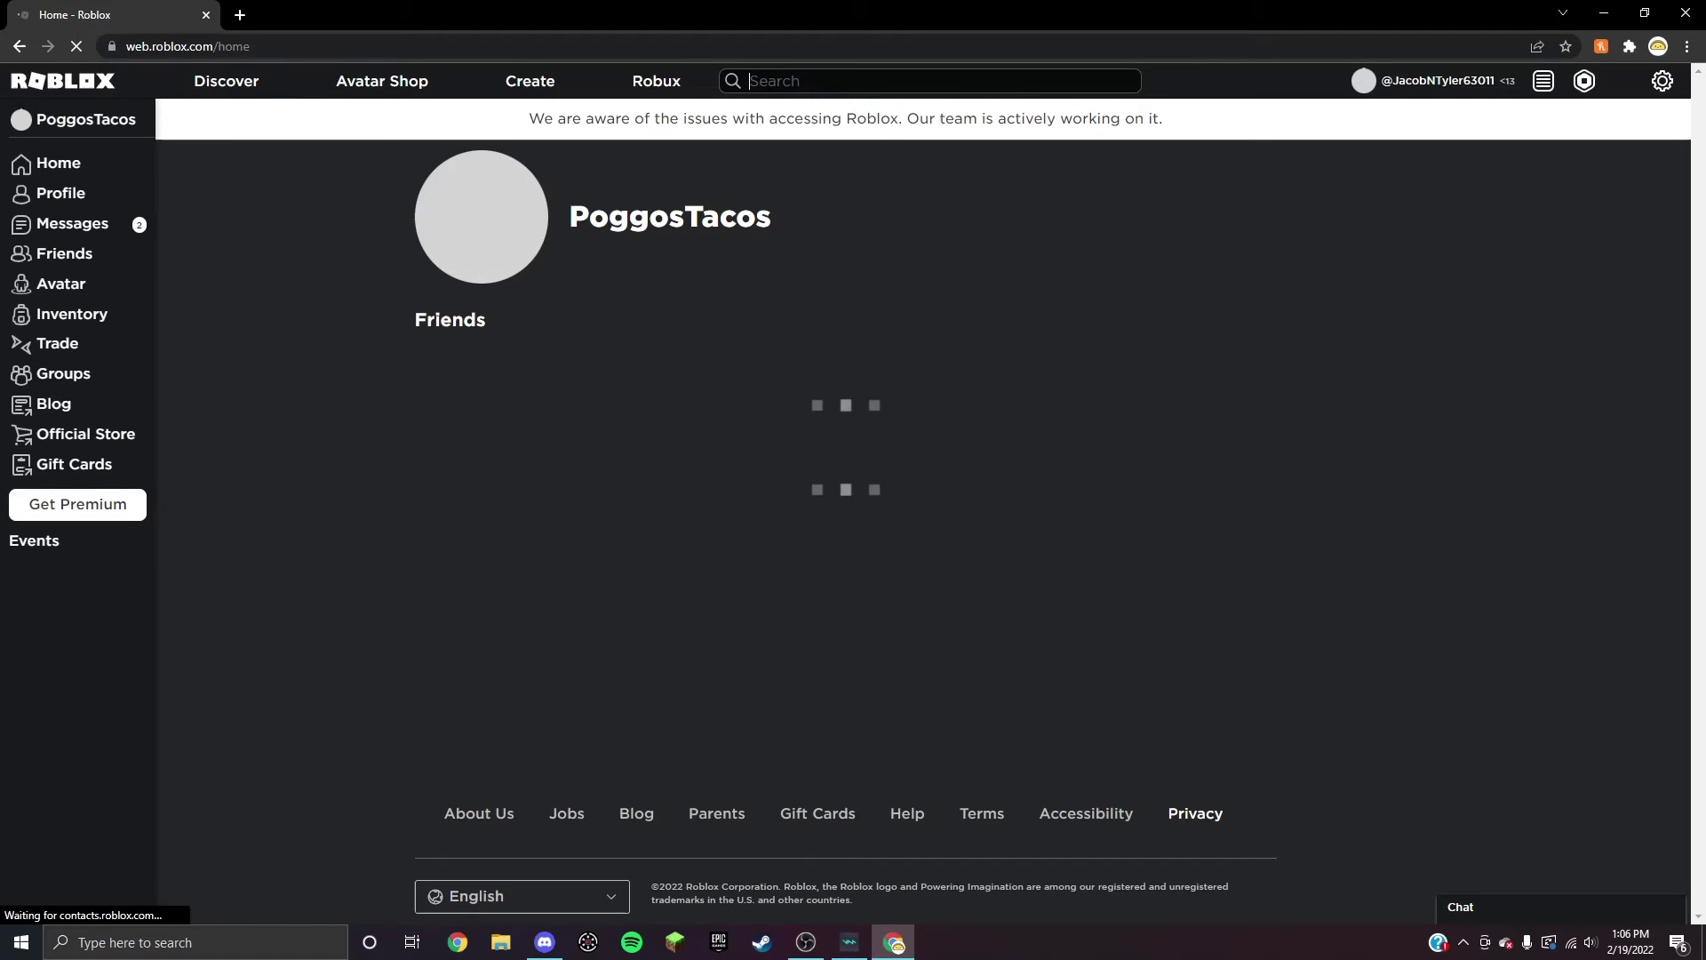
pyautogui.write('m')
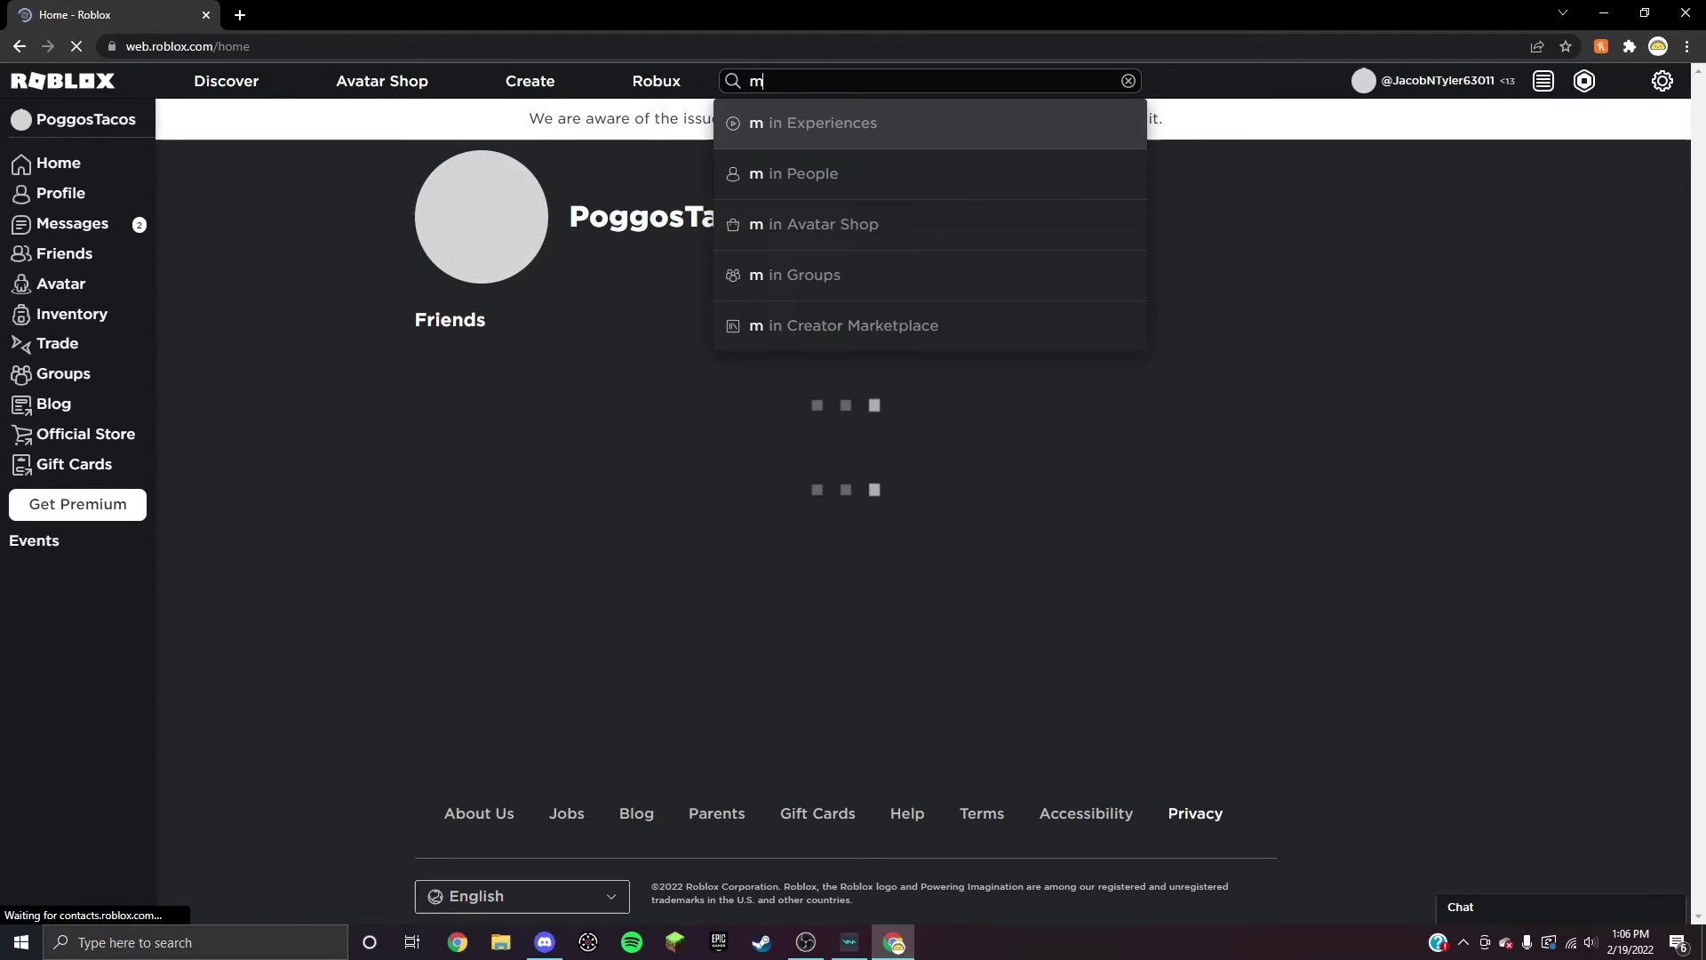
pyautogui.write('eep city')
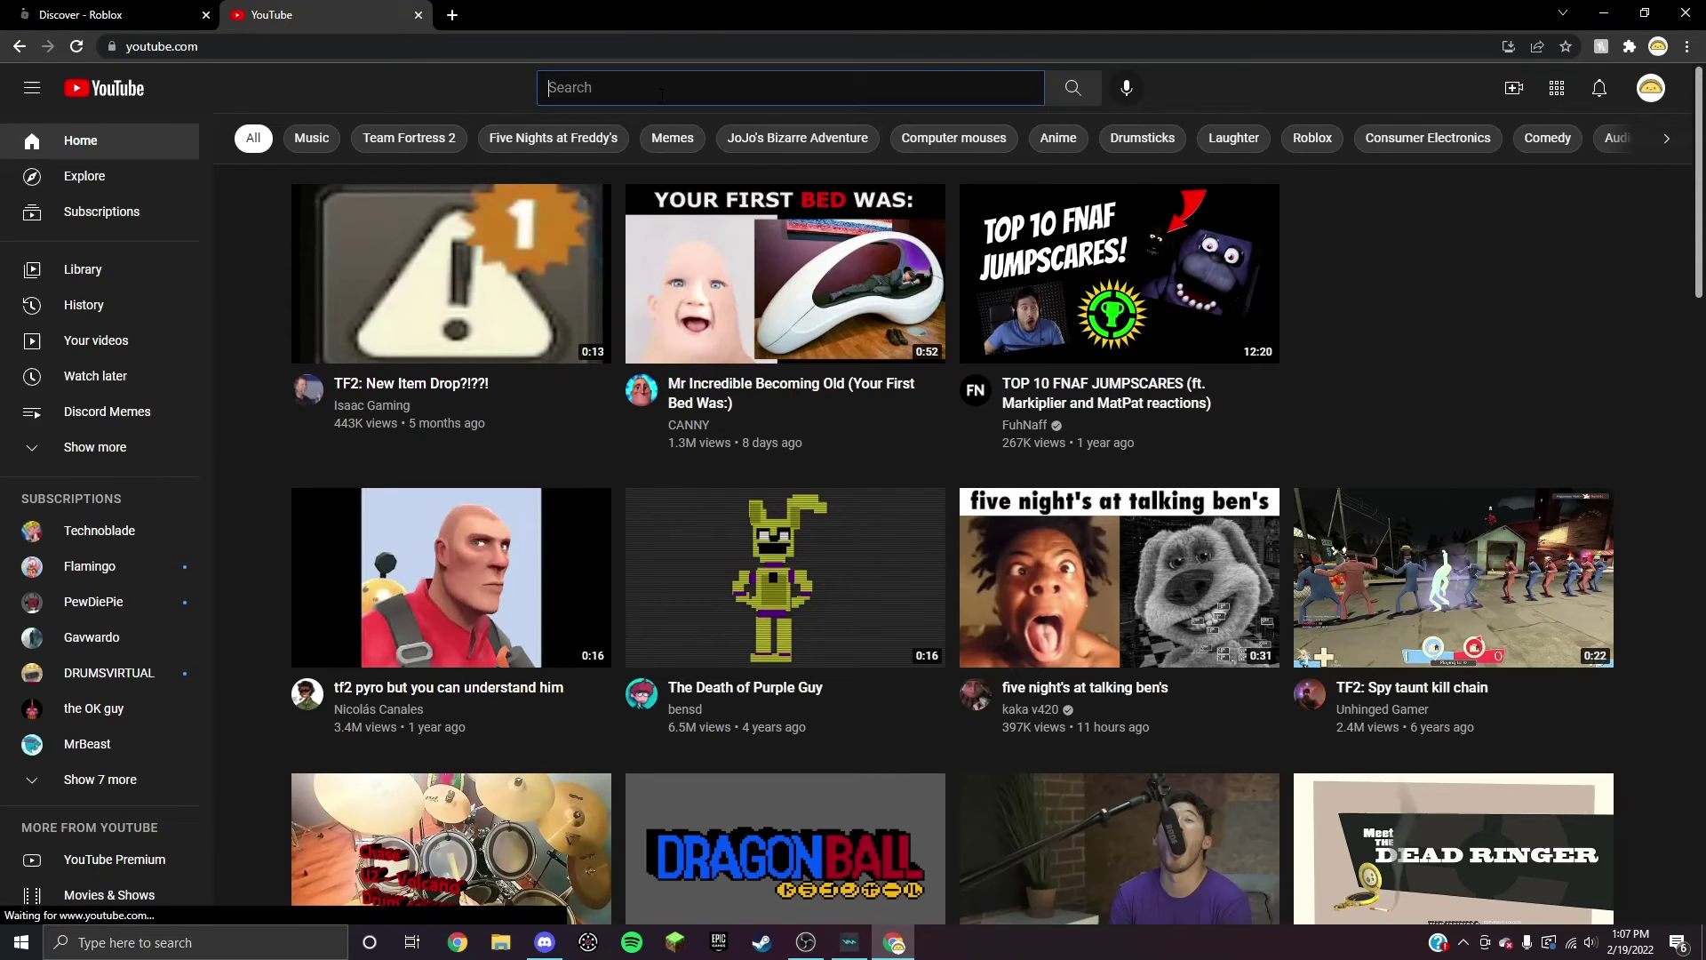
# Open Flamingo's YouTube channel, then go back to the Roblox 'meep city' results tab
pyautogui.click(145, 572)
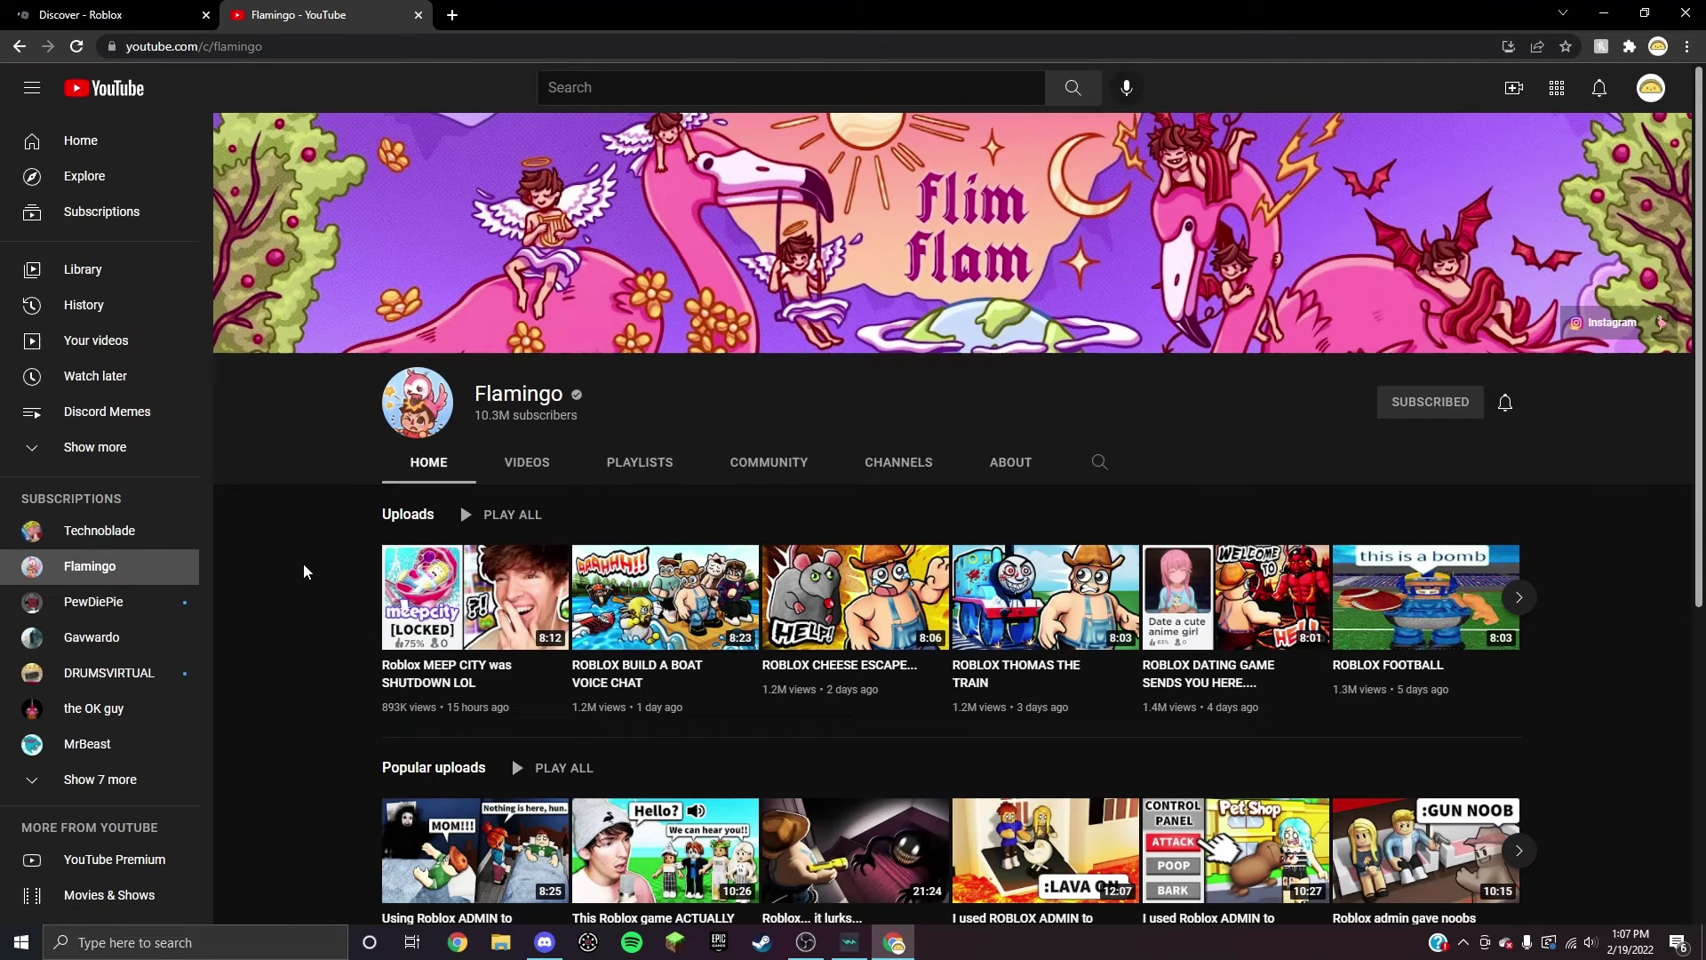
pyautogui.moveTo(474, 596)
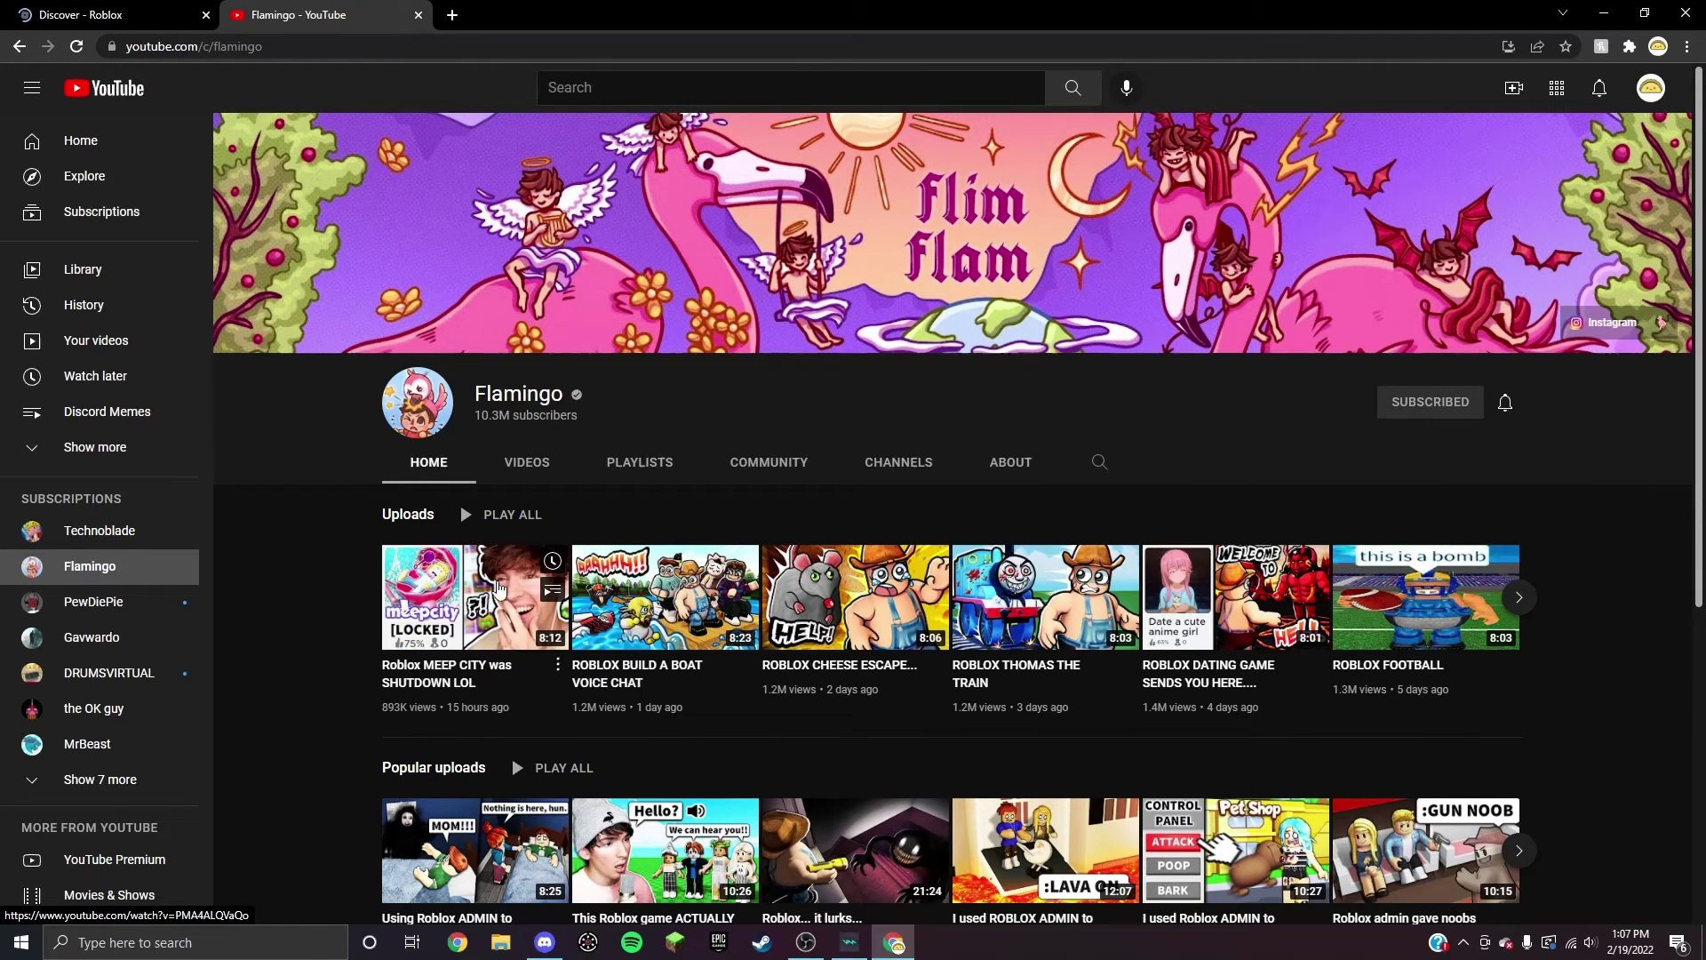
pyautogui.scroll(-2, 308, 607)
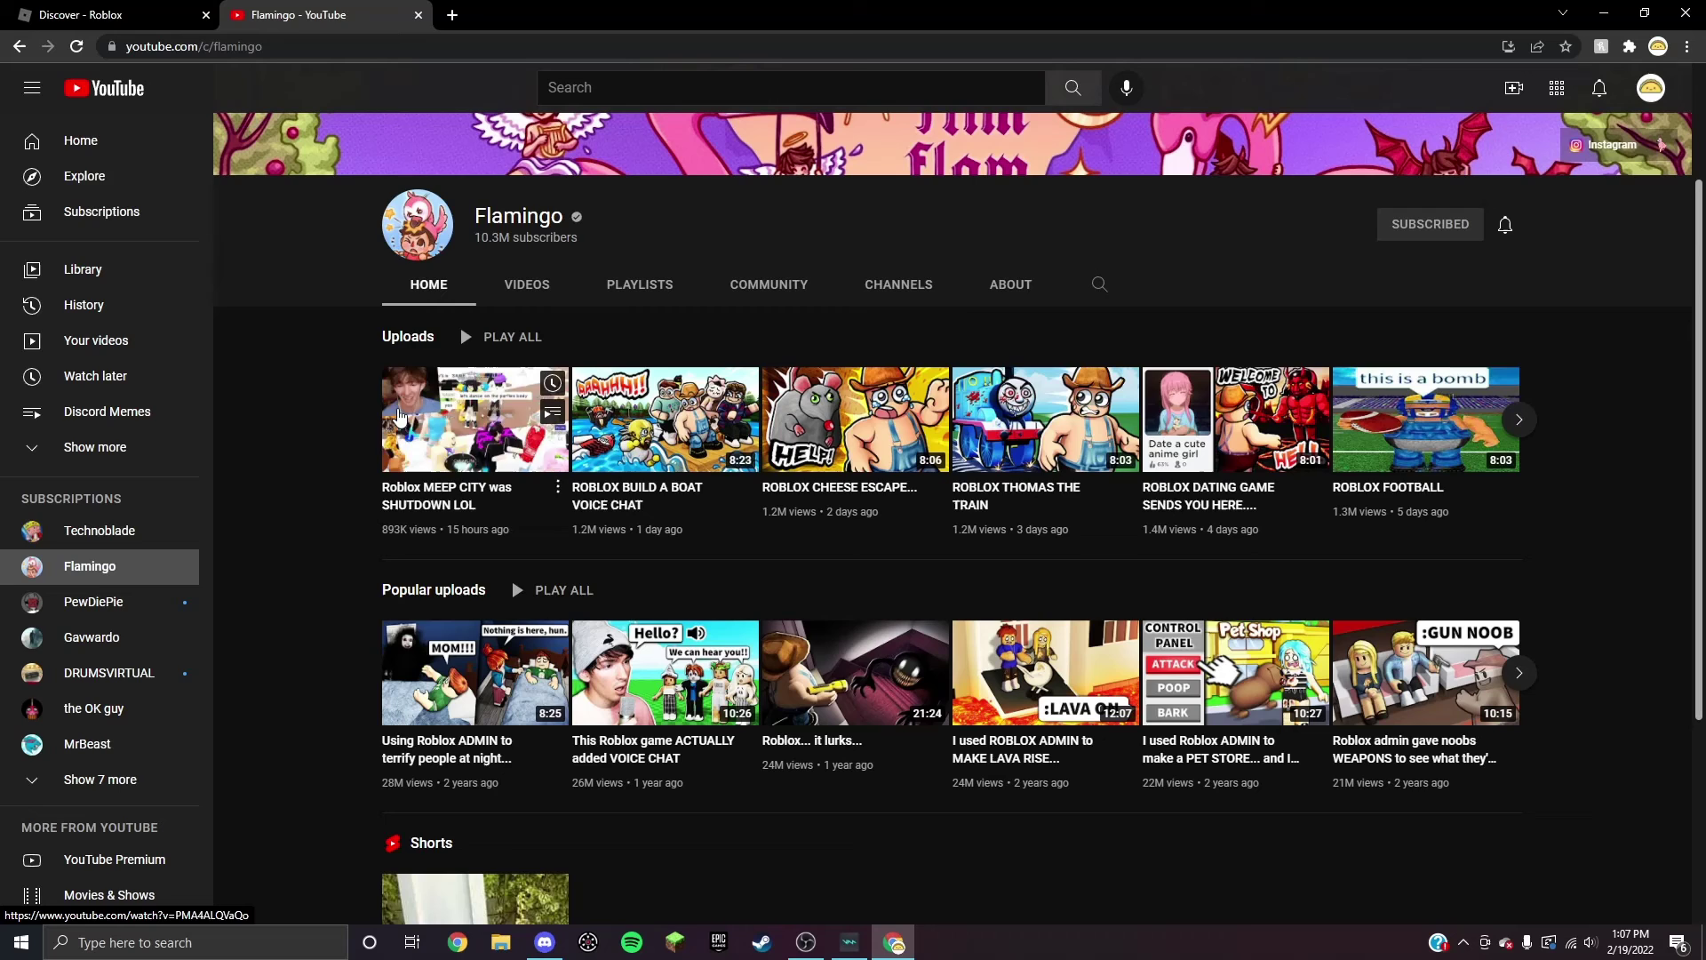
pyautogui.click(110, 14)
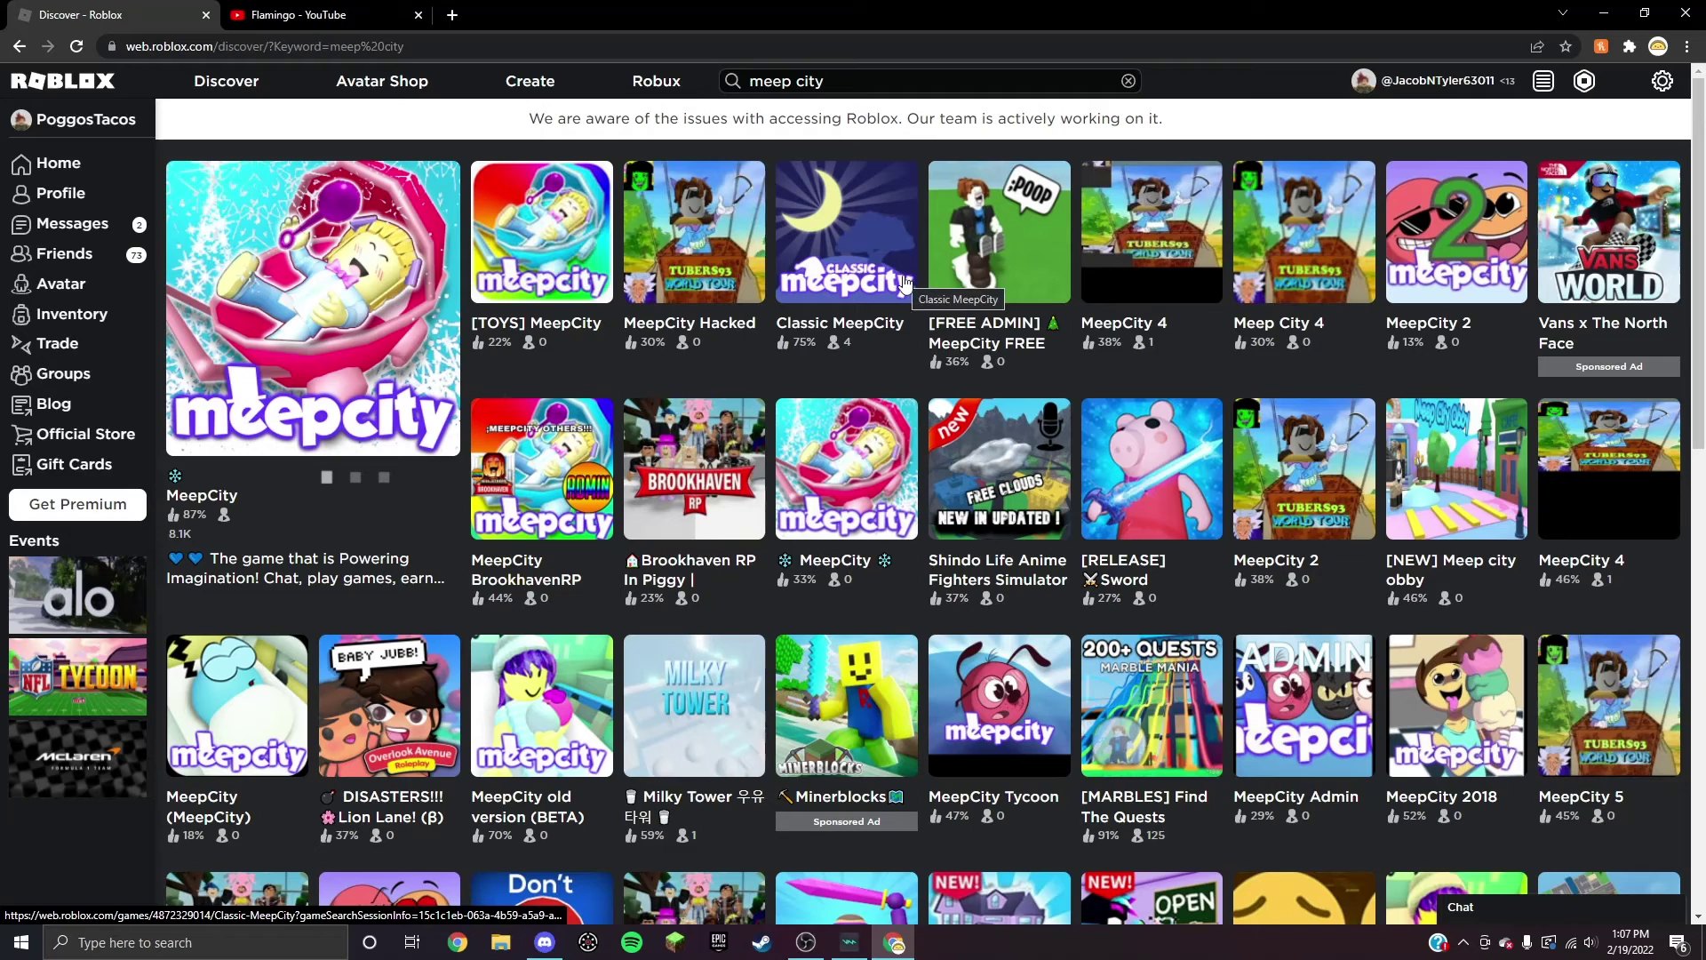
pyautogui.click(546, 262)
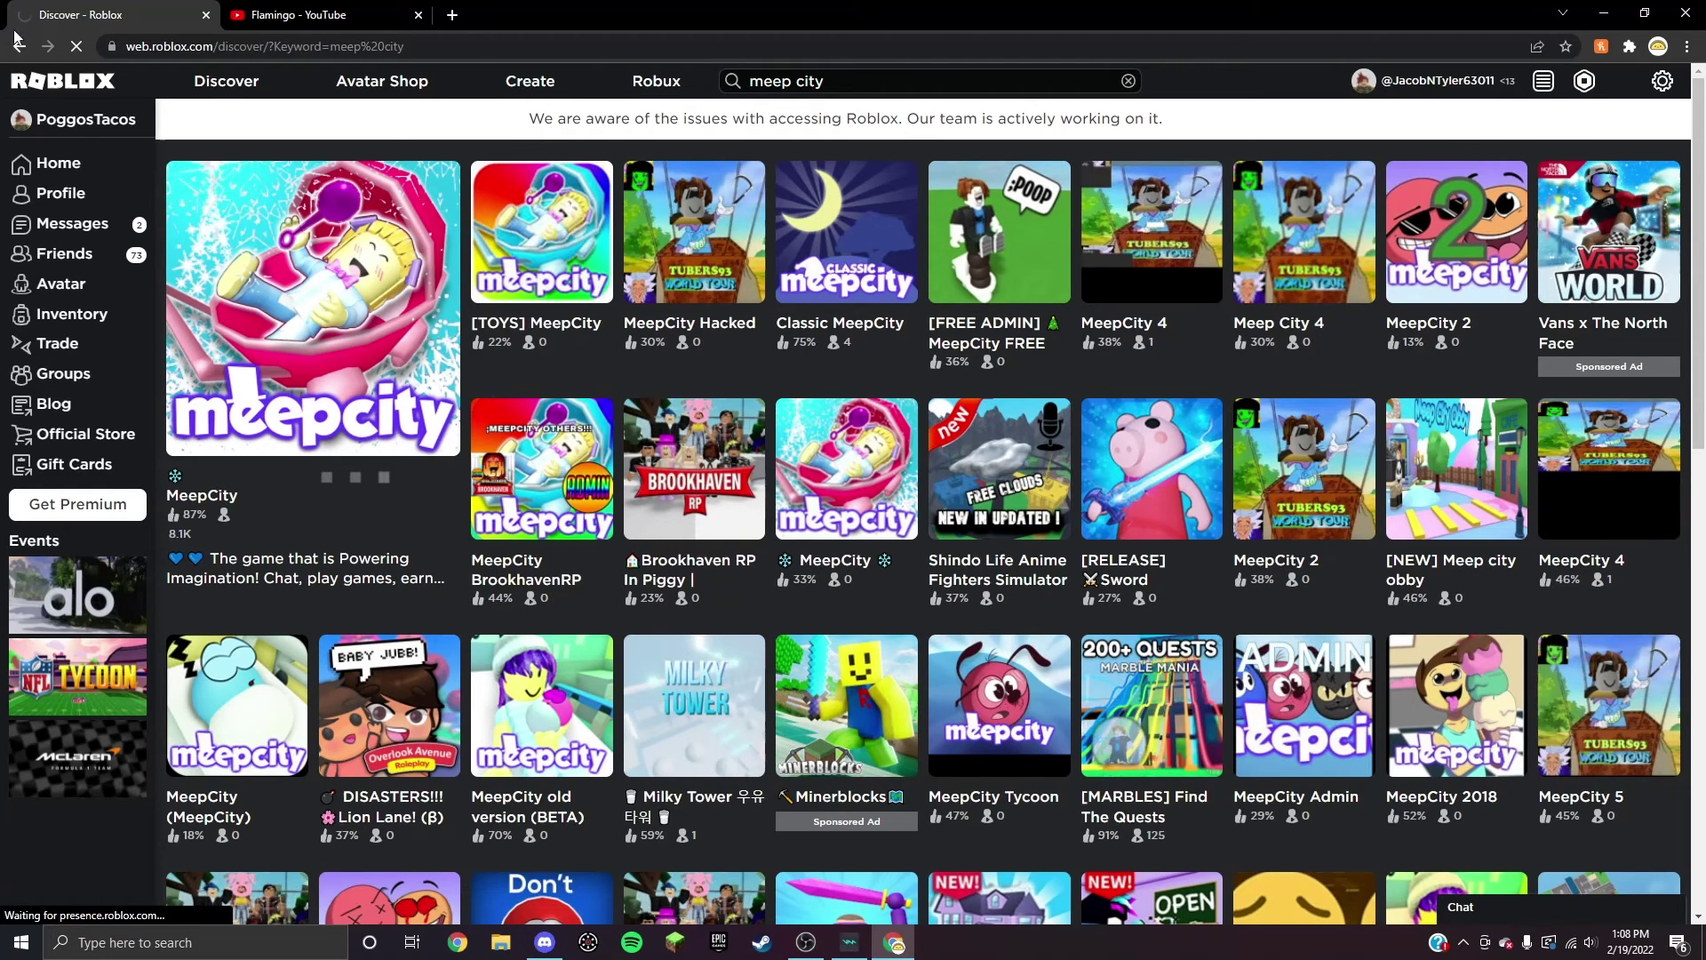
pyautogui.click(60, 163)
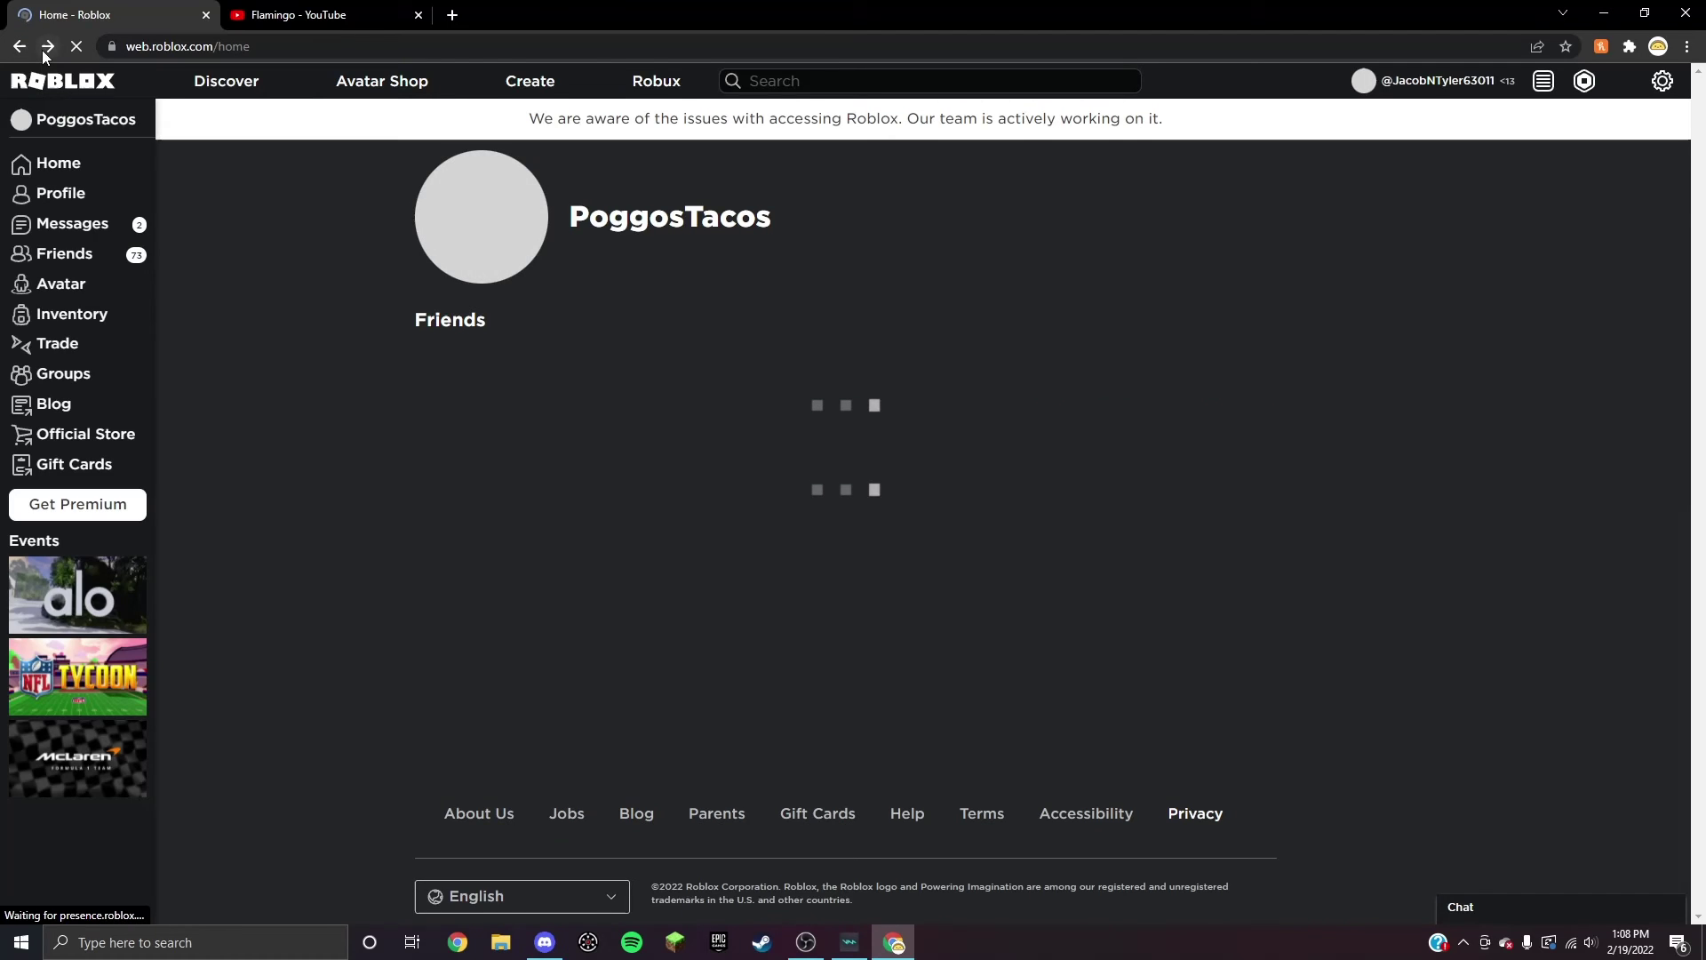
pyautogui.click(48, 46)
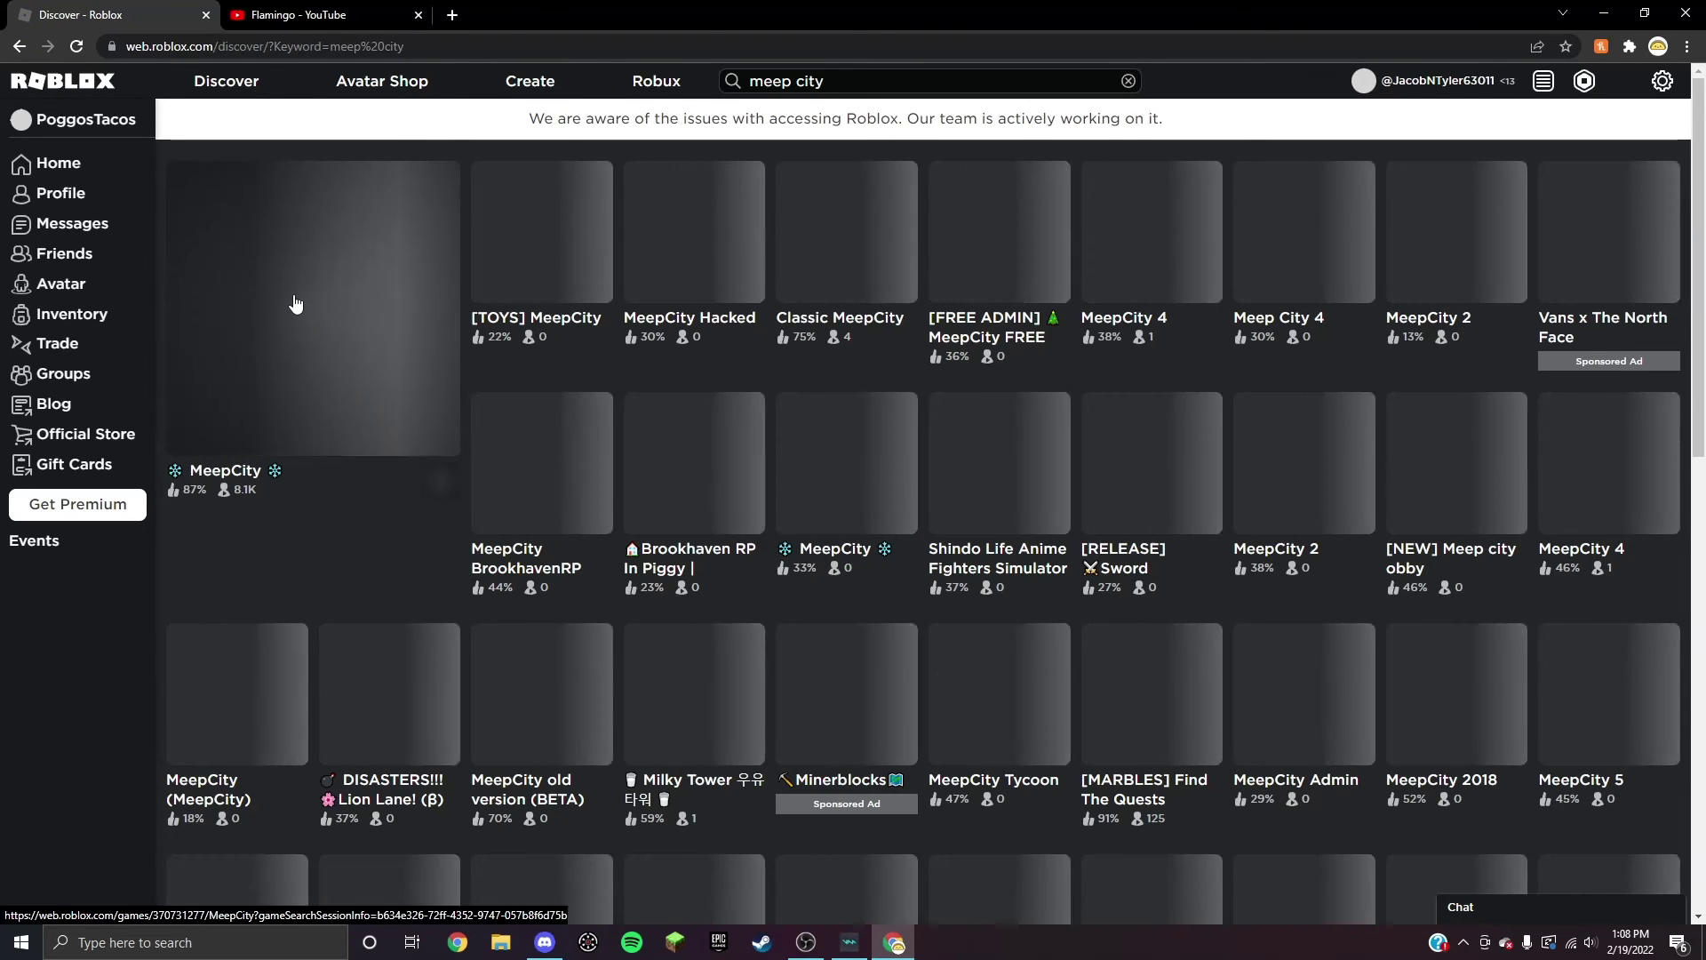
pyautogui.click(295, 304)
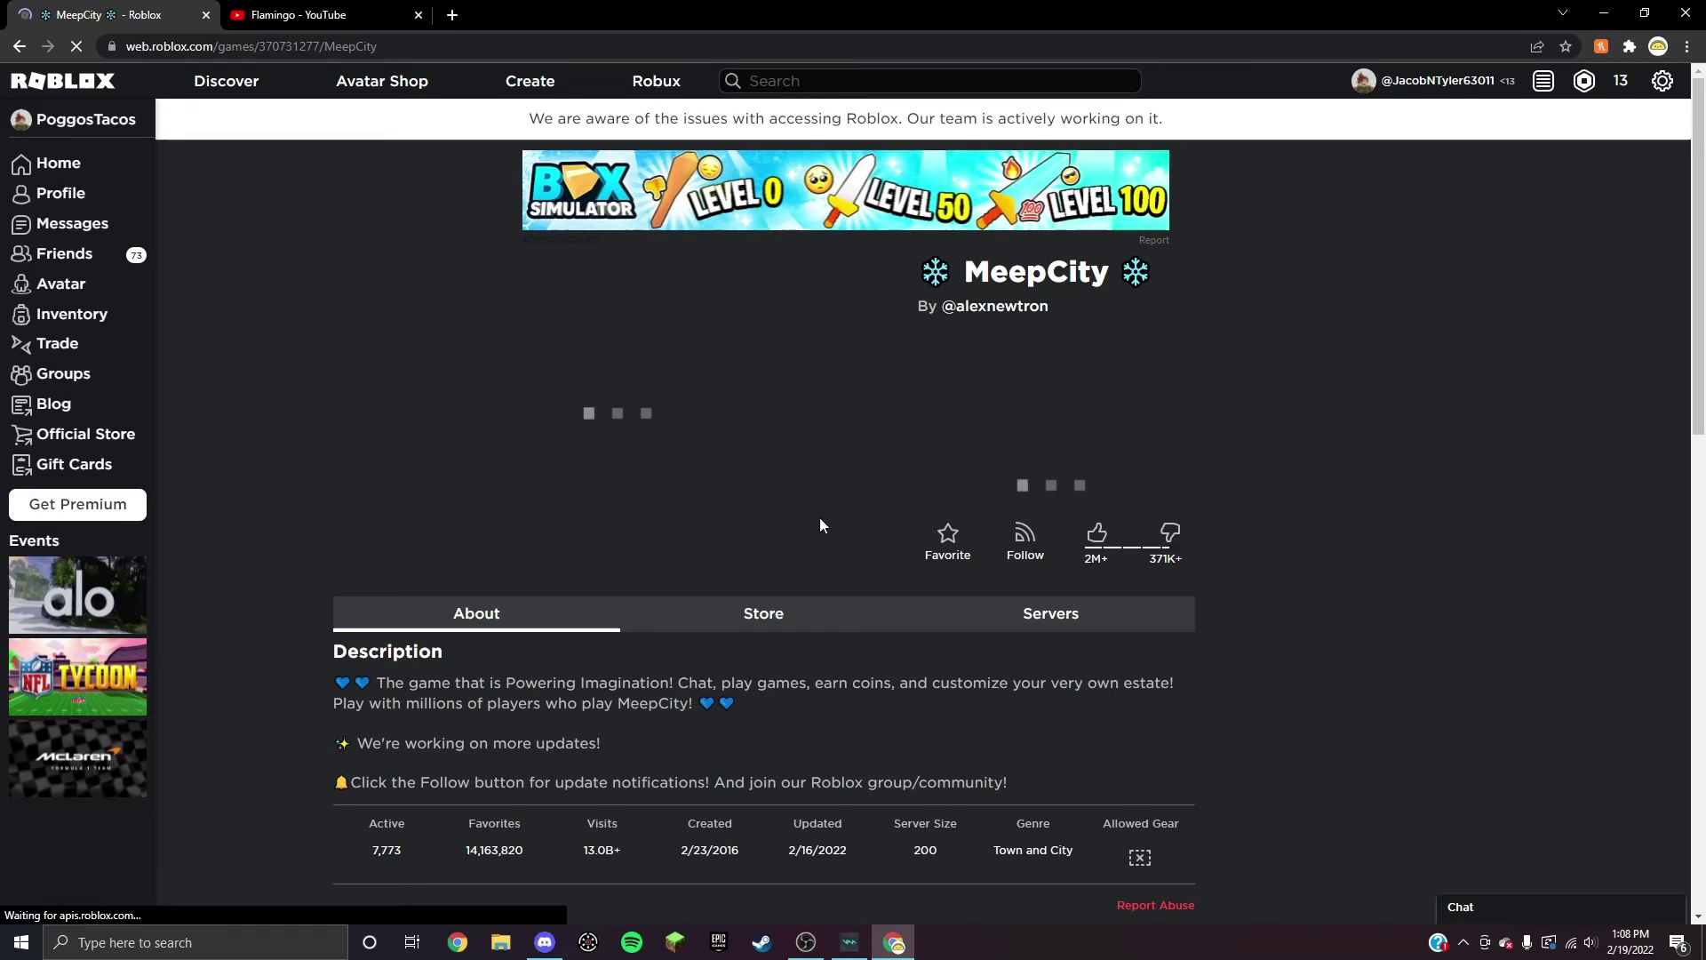
# Browse MeepCity's Store, Servers and About tabs, then join a server with 25/200 players
pyautogui.click(769, 620)
pyautogui.click(1008, 618)
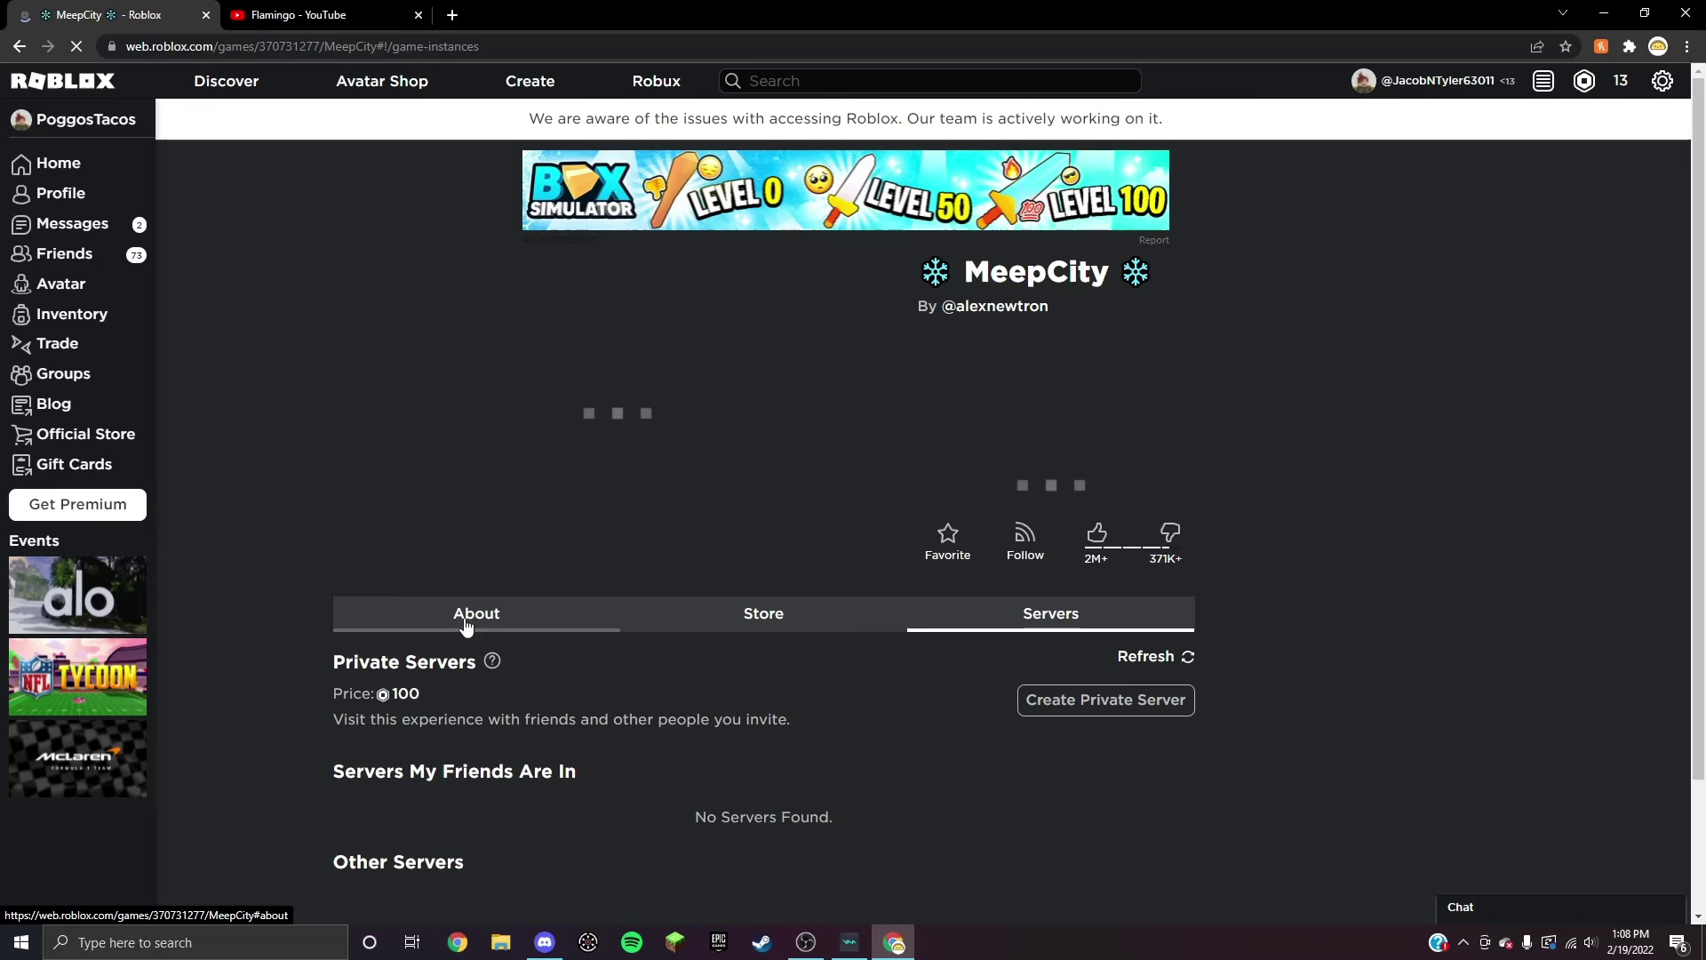
pyautogui.click(467, 616)
pyautogui.scroll(-1, 455, 682)
pyautogui.scroll(-2, 454, 677)
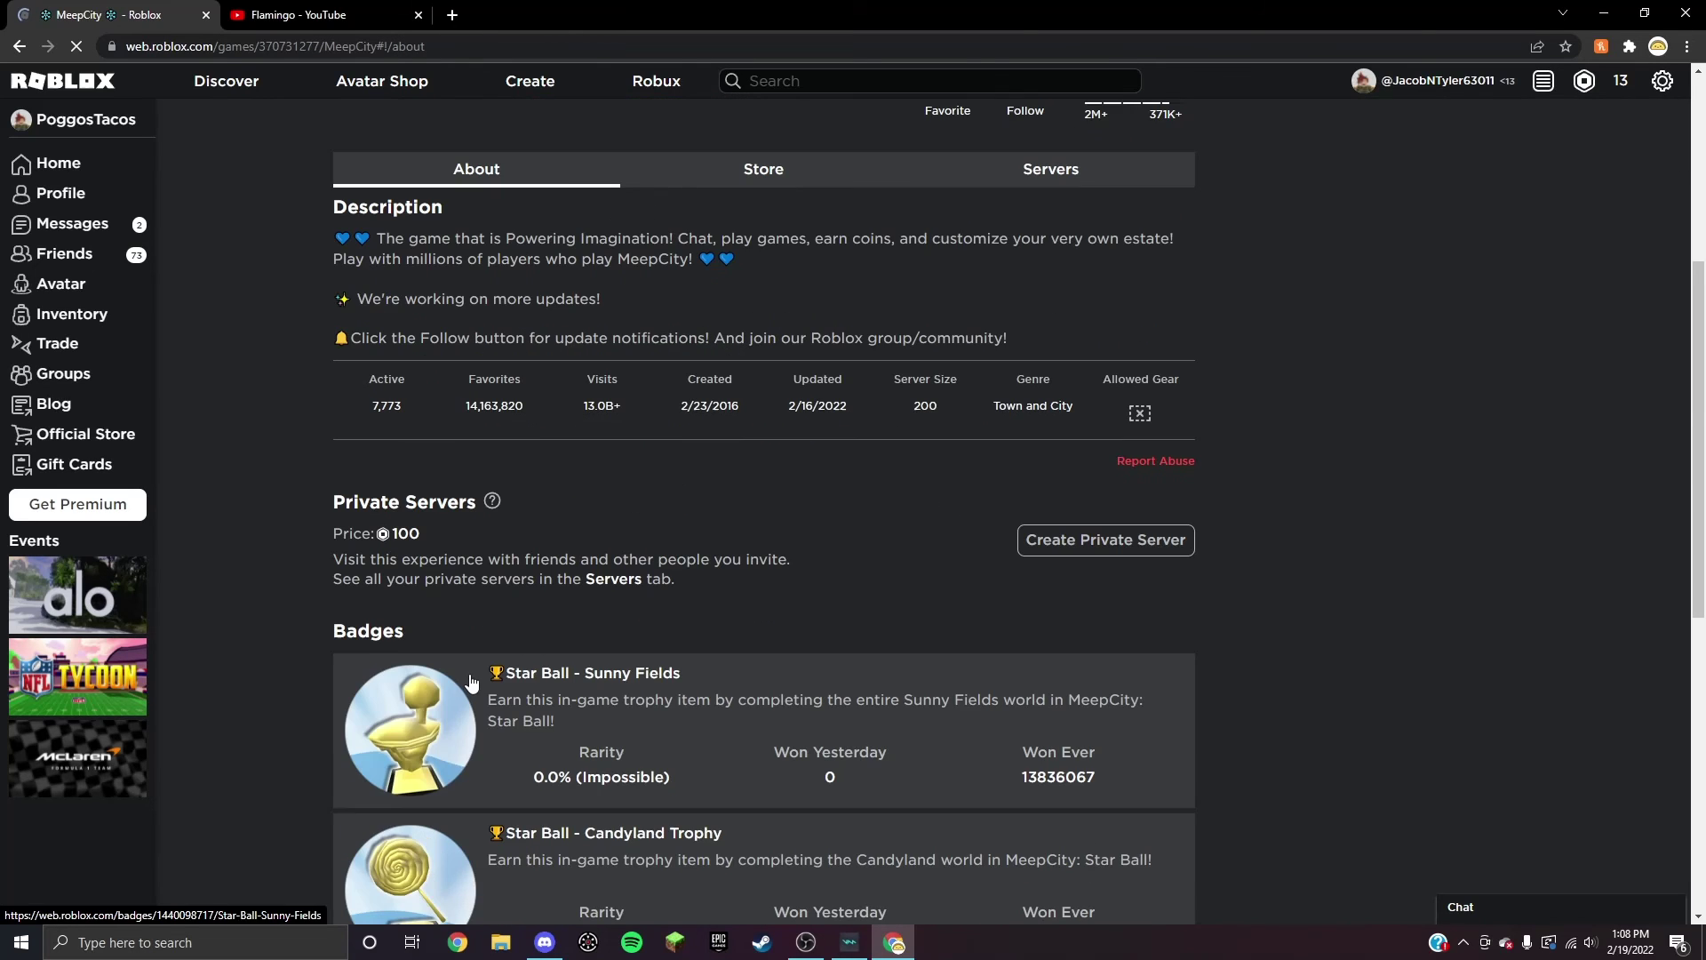
pyautogui.scroll(-2, 490, 674)
pyautogui.scroll(2, 491, 674)
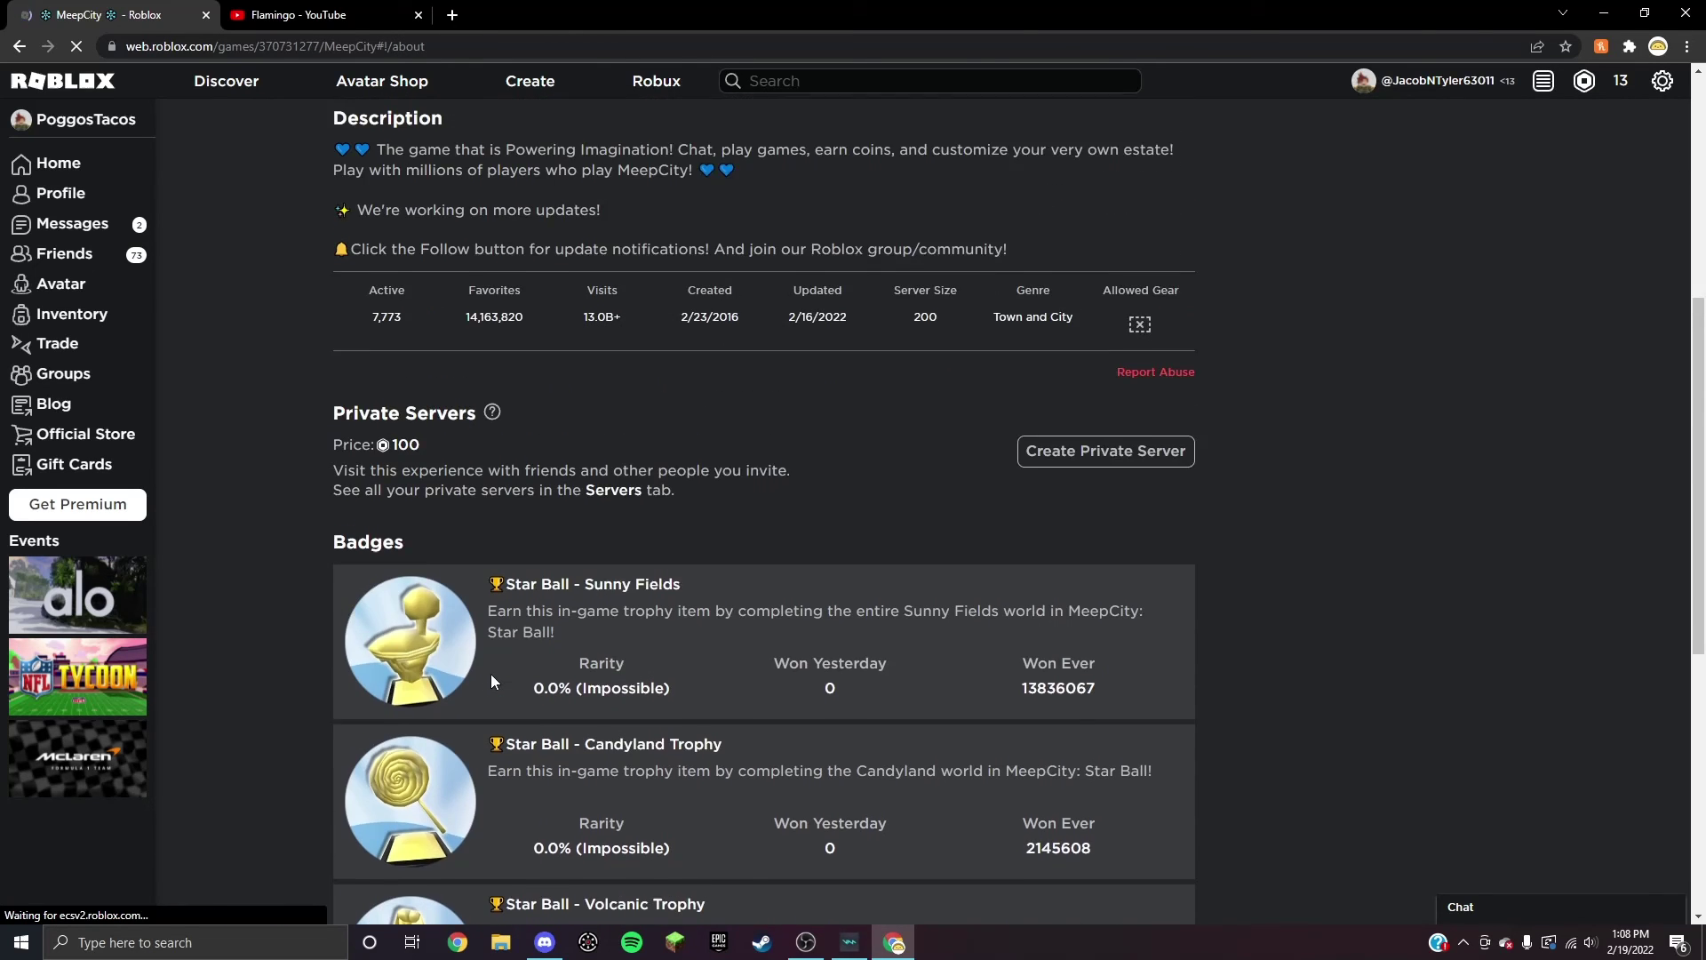
pyautogui.scroll(1, 490, 673)
pyautogui.scroll(-1, 500, 673)
pyautogui.scroll(-1, 491, 680)
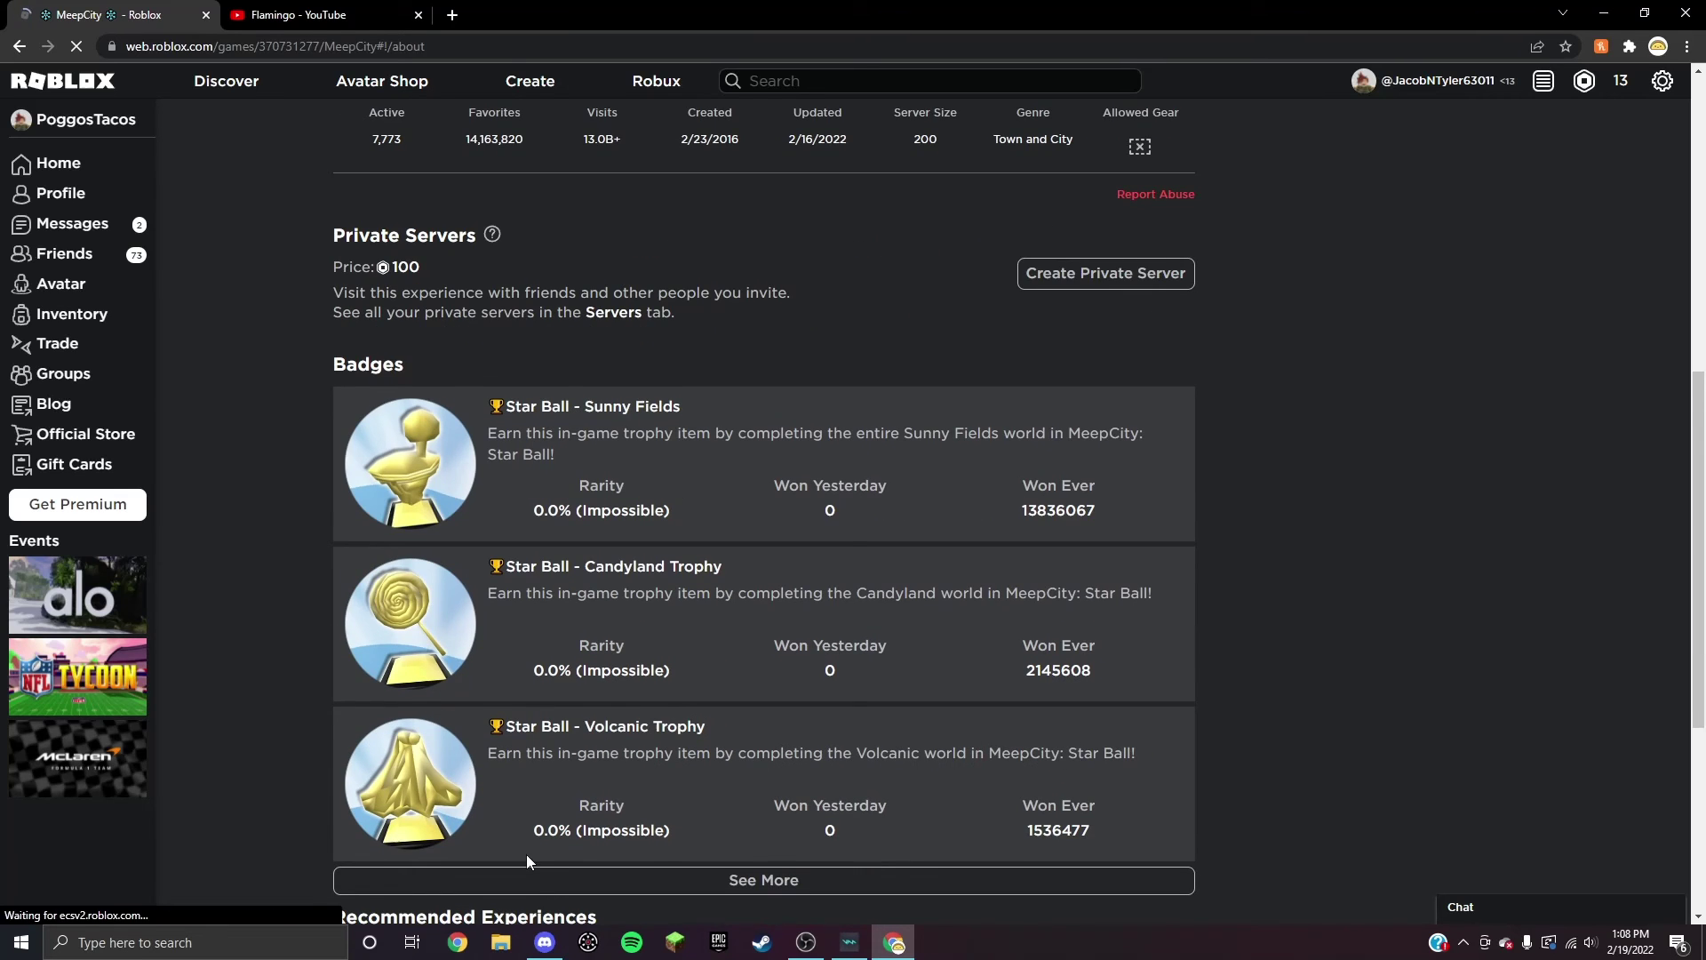
pyautogui.scroll(-1, 527, 854)
pyautogui.scroll(-2, 506, 859)
pyautogui.scroll(1, 400, 814)
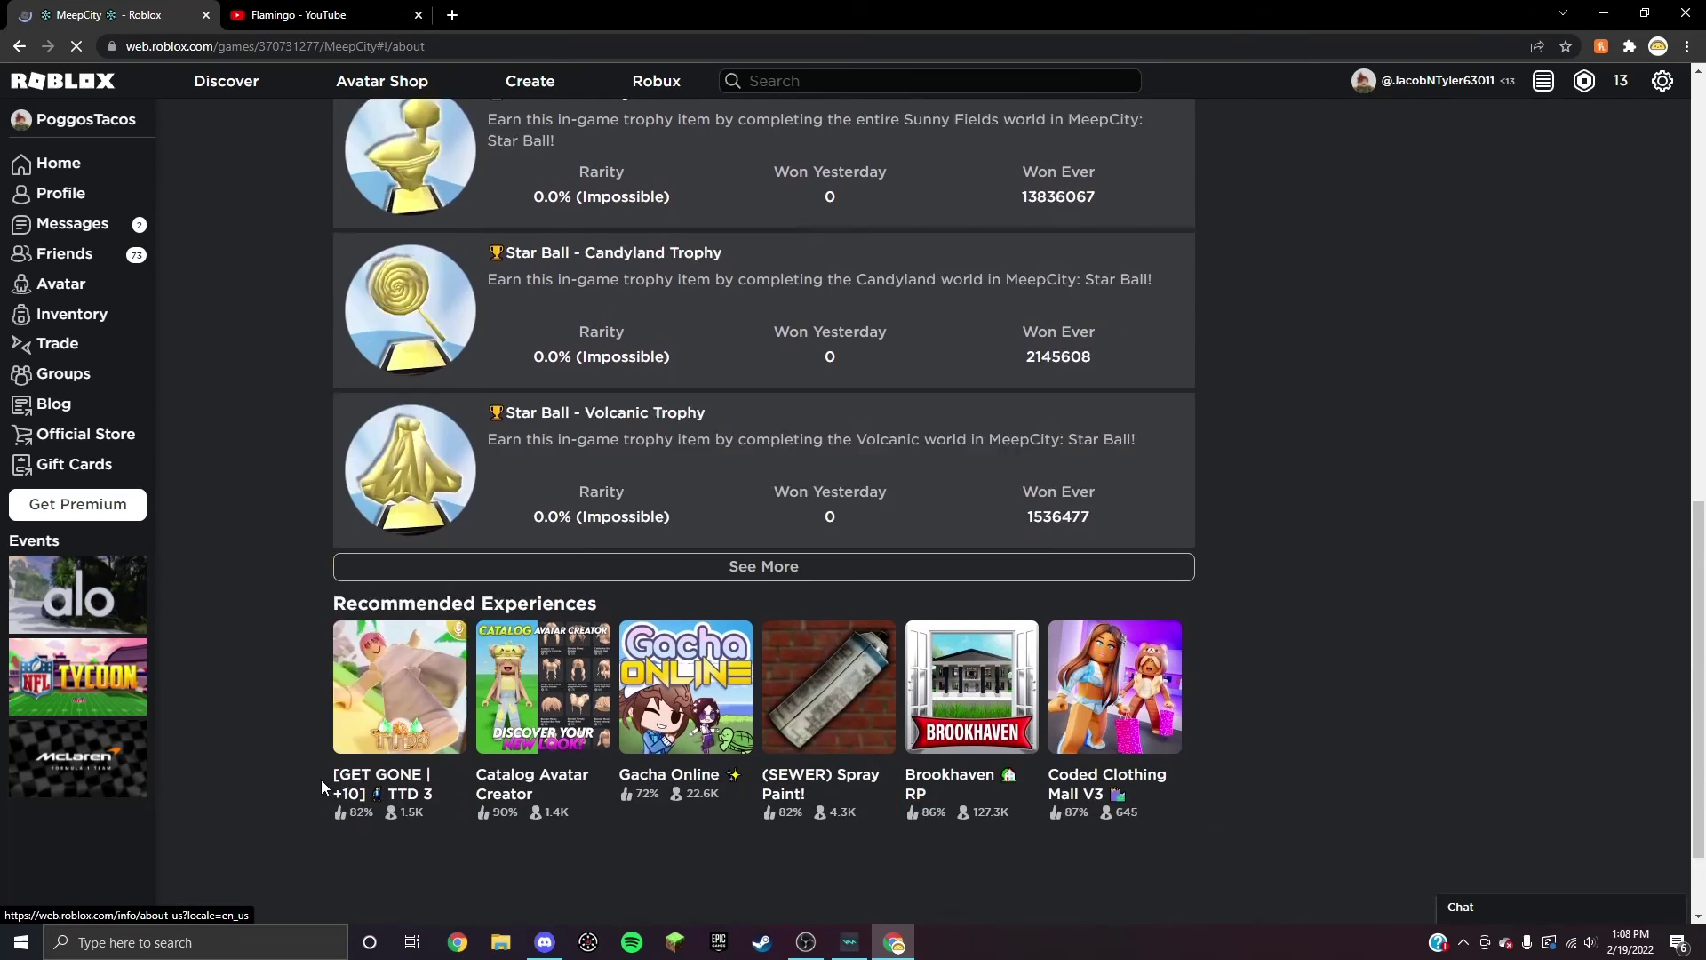
pyautogui.scroll(4, 330, 776)
pyautogui.scroll(2, 329, 776)
pyautogui.click(893, 621)
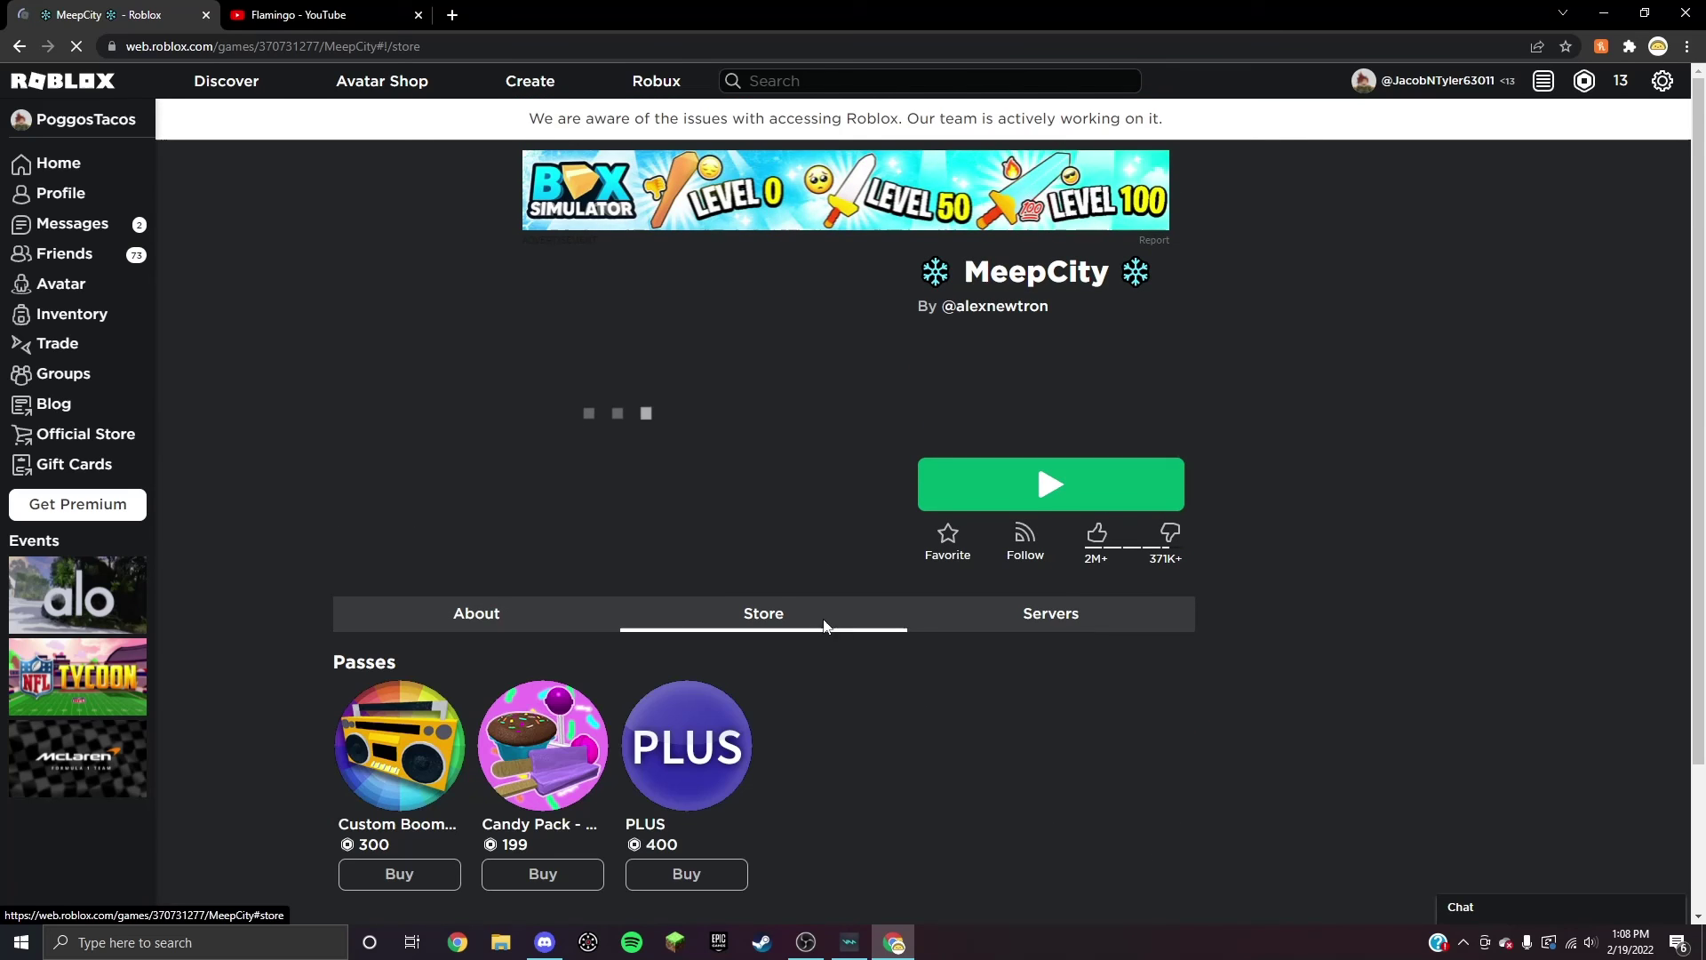
pyautogui.click(940, 616)
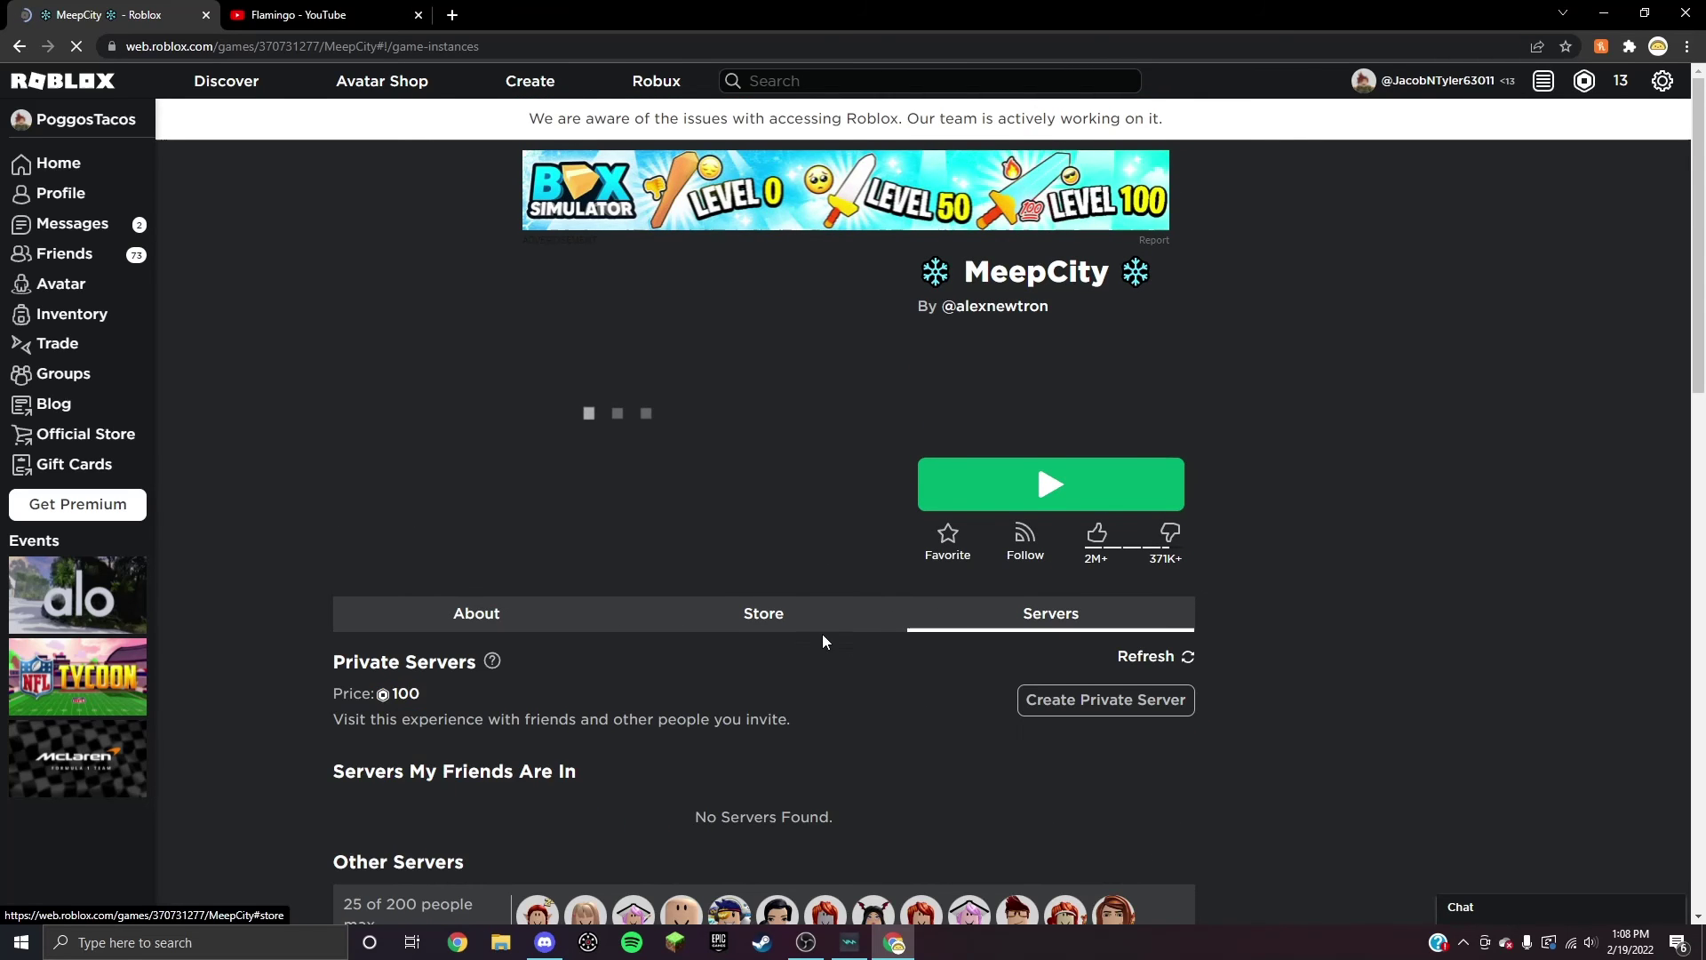
pyautogui.scroll(-1, 823, 632)
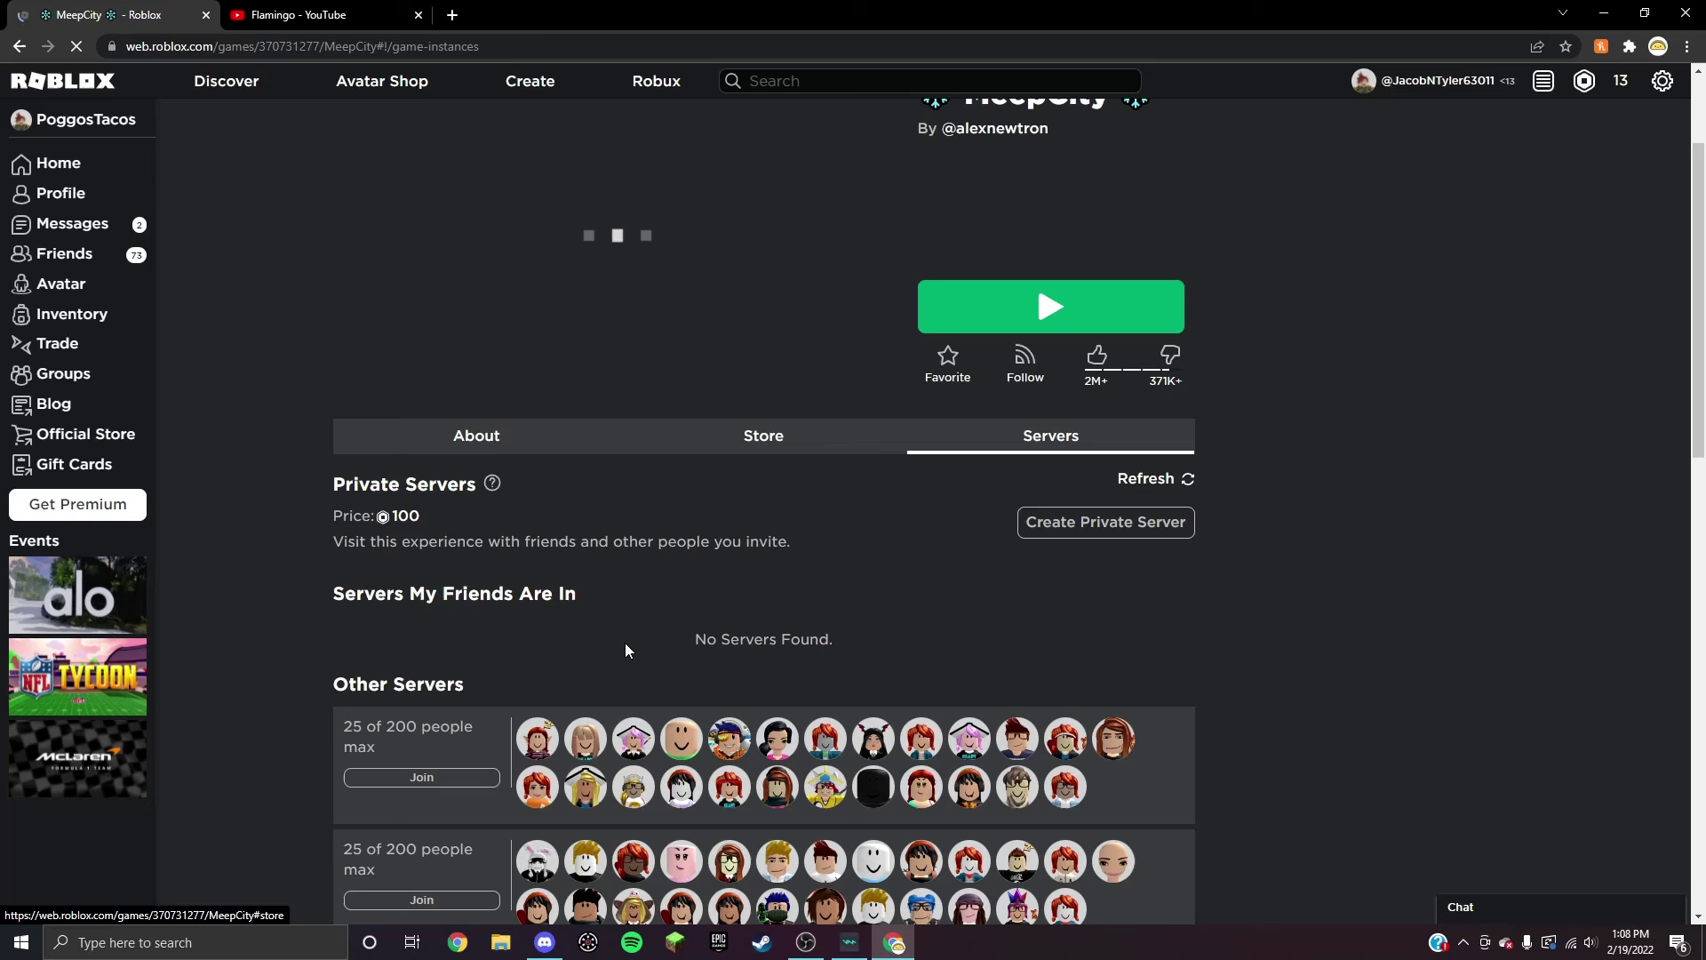
pyautogui.click(424, 776)
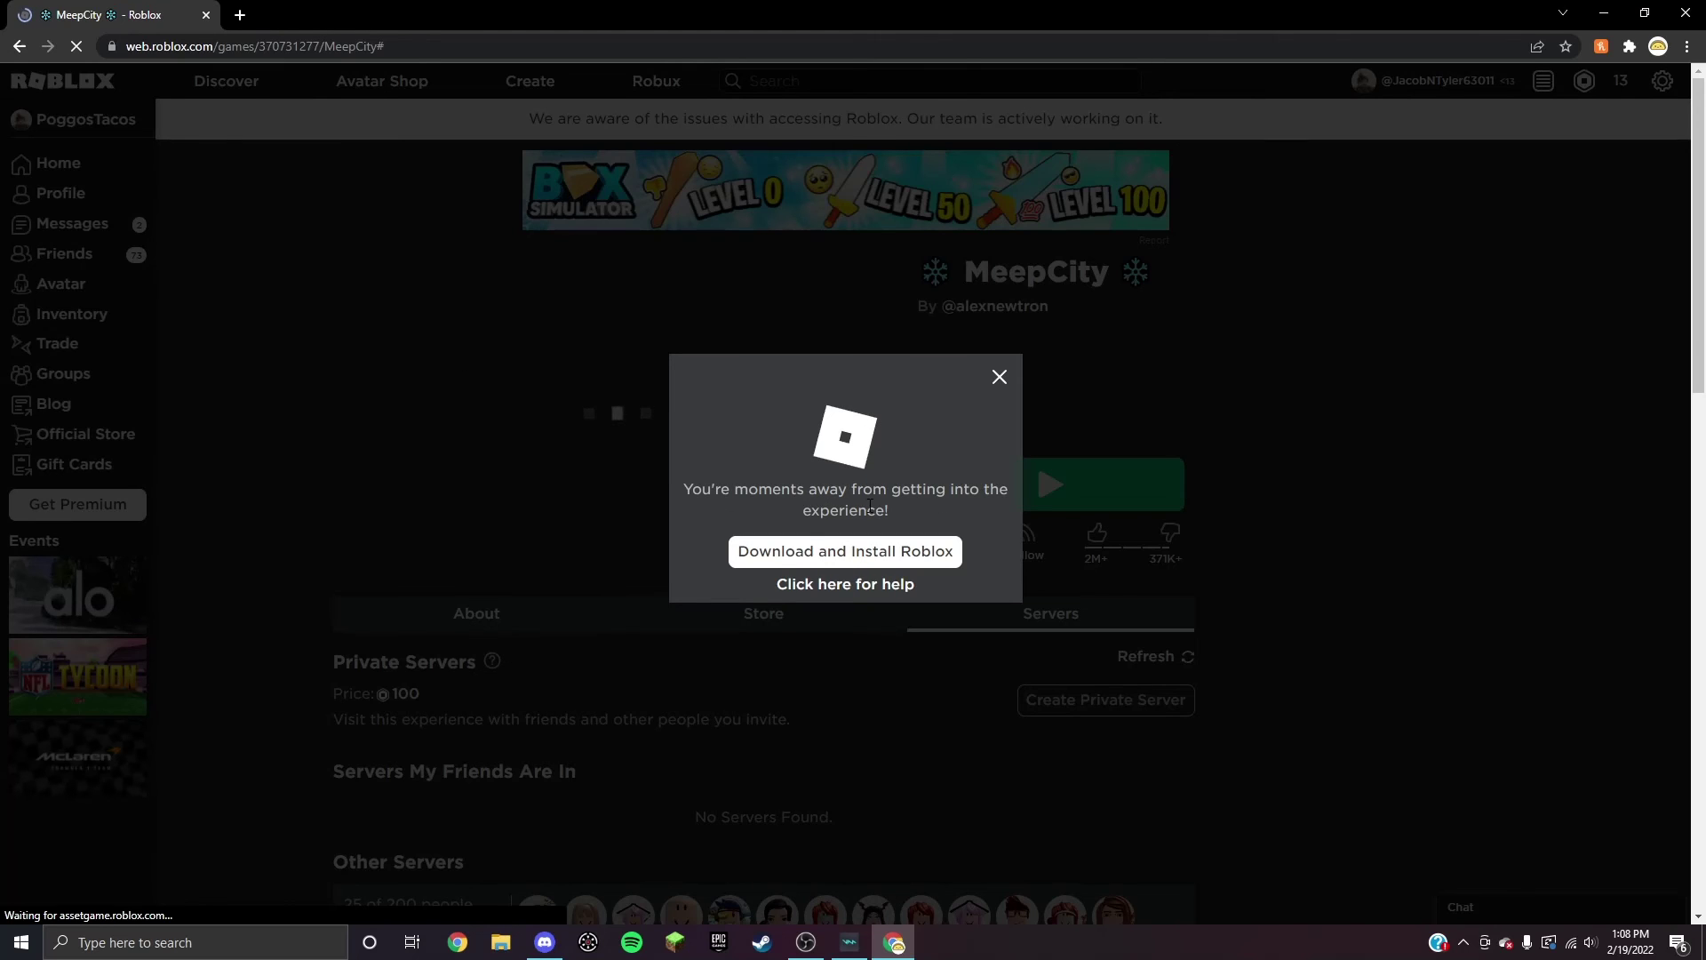
# Choose 'Download and Install Roblox', close that prompt, and acknowledge the launch error with OK
pyautogui.click(756, 567)
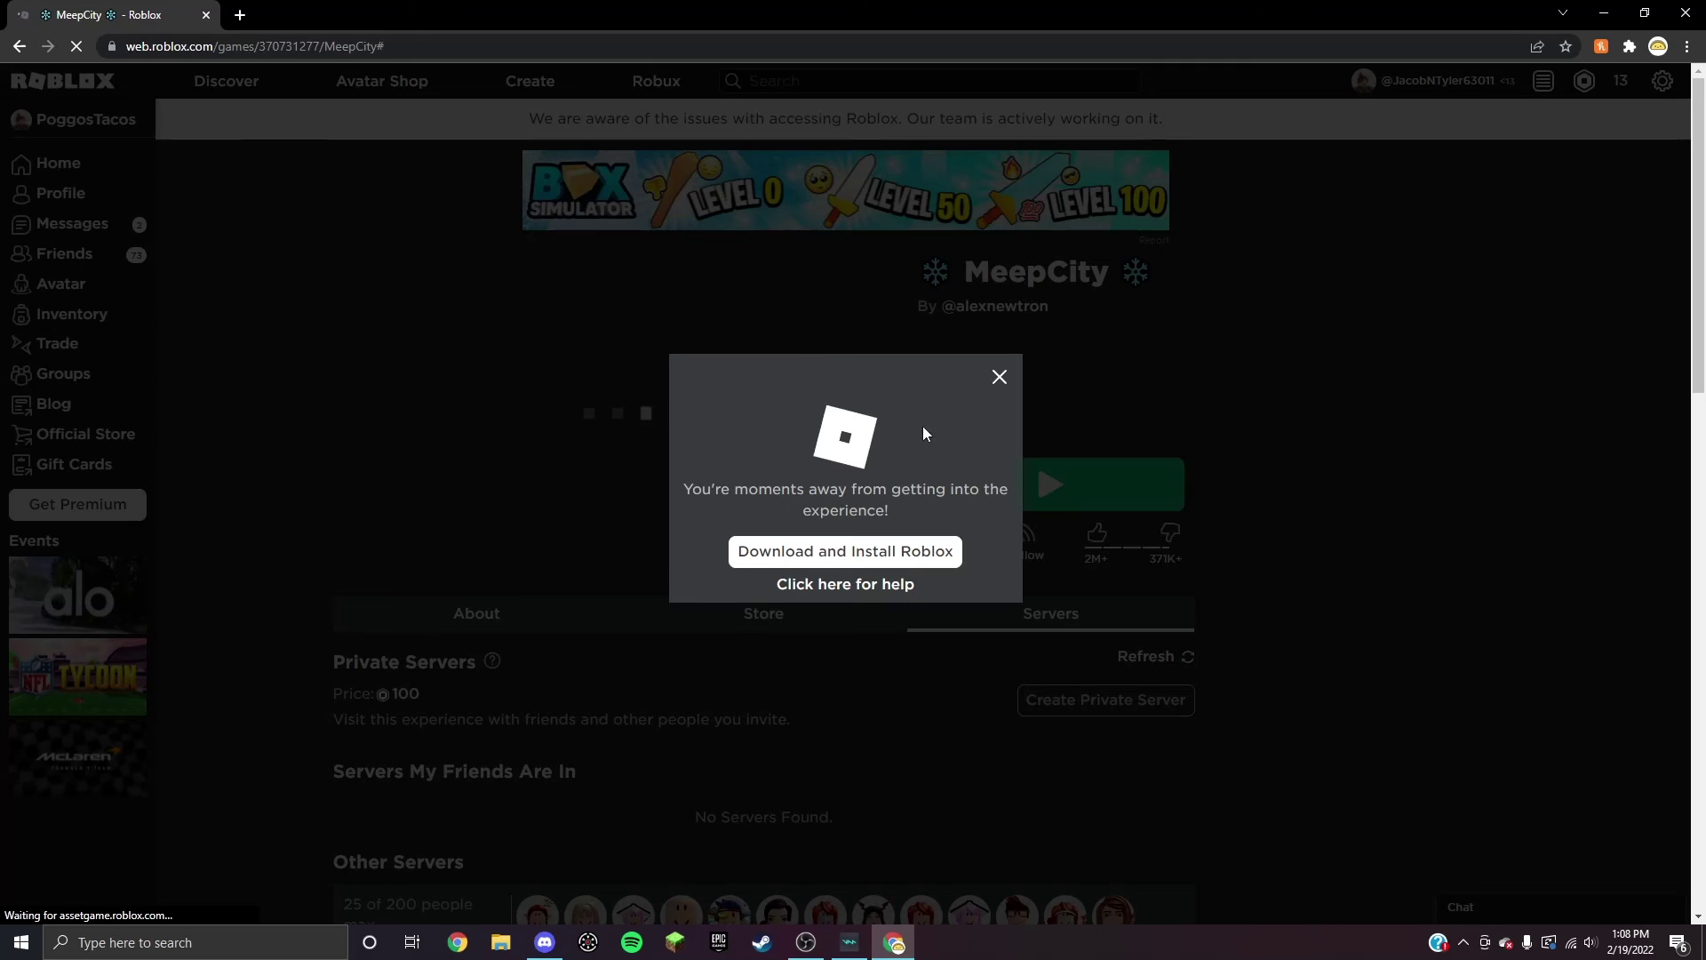
pyautogui.click(997, 381)
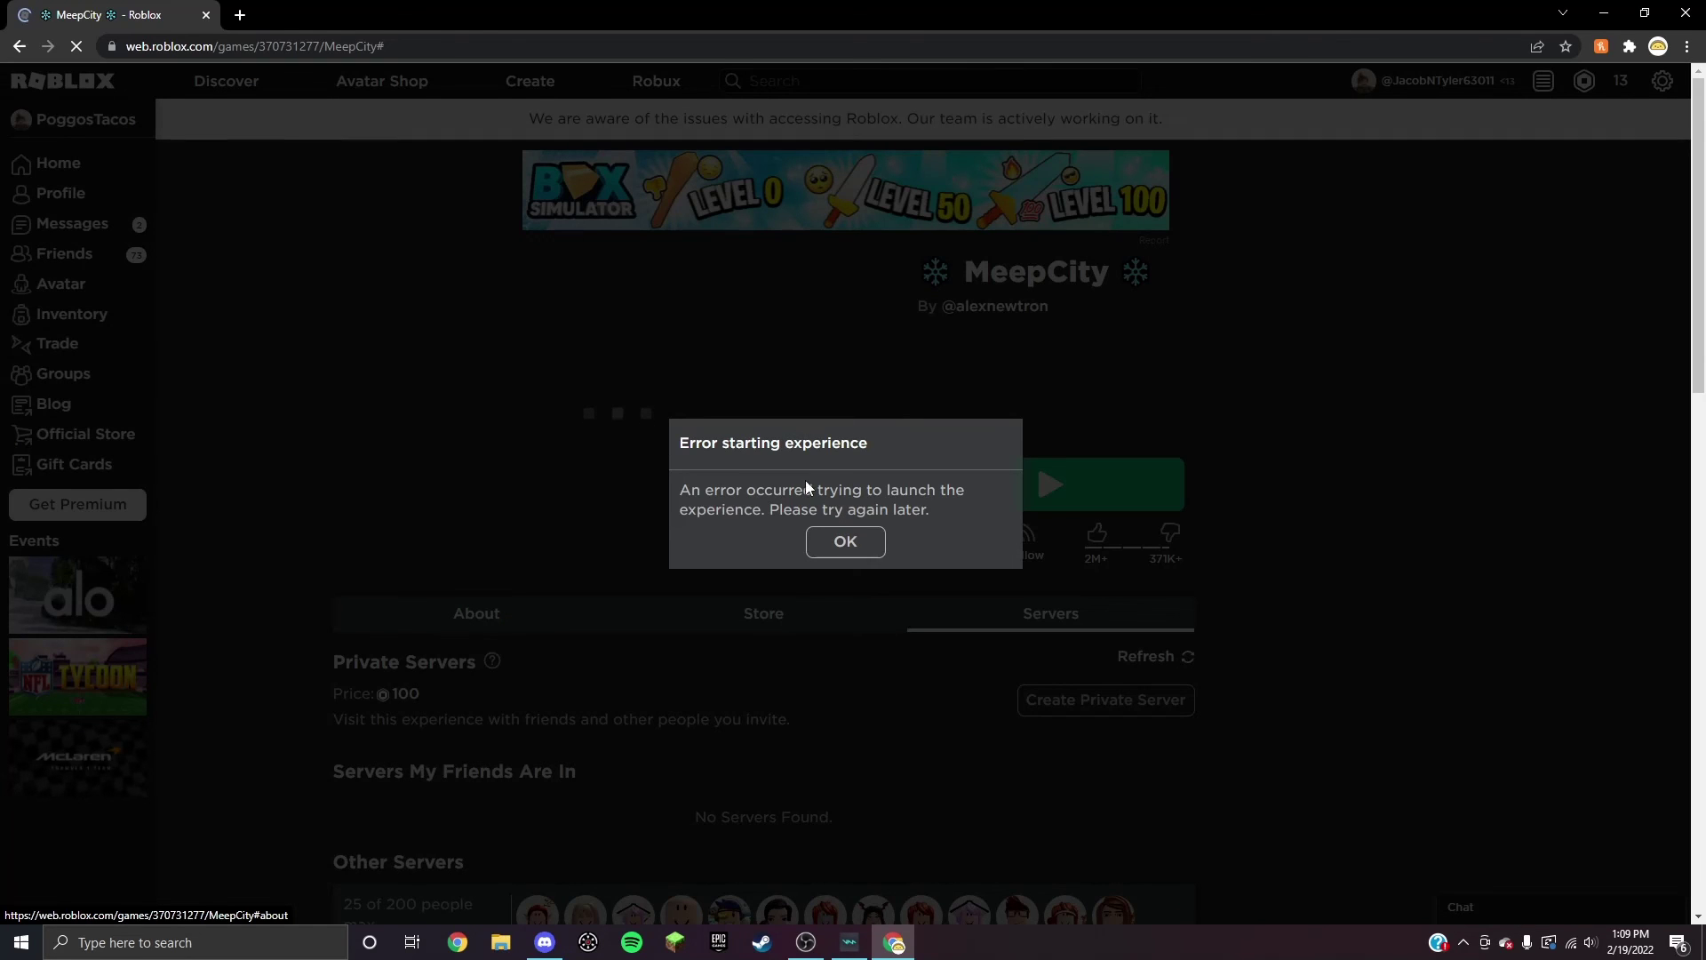
pyautogui.click(809, 540)
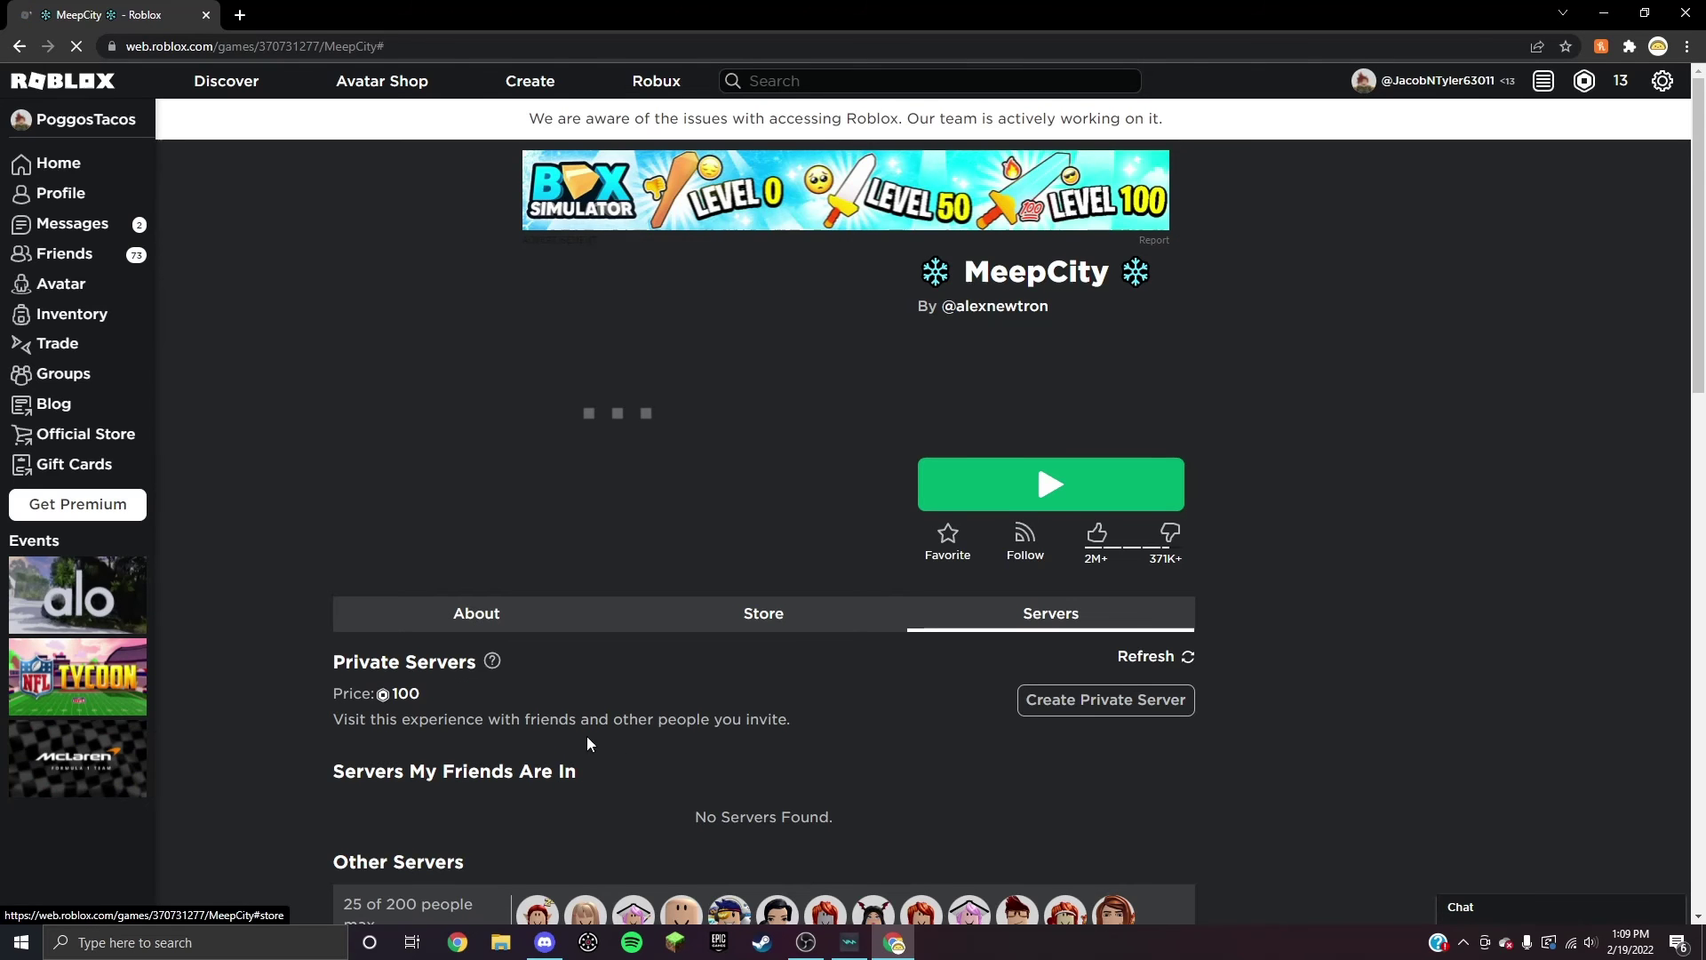